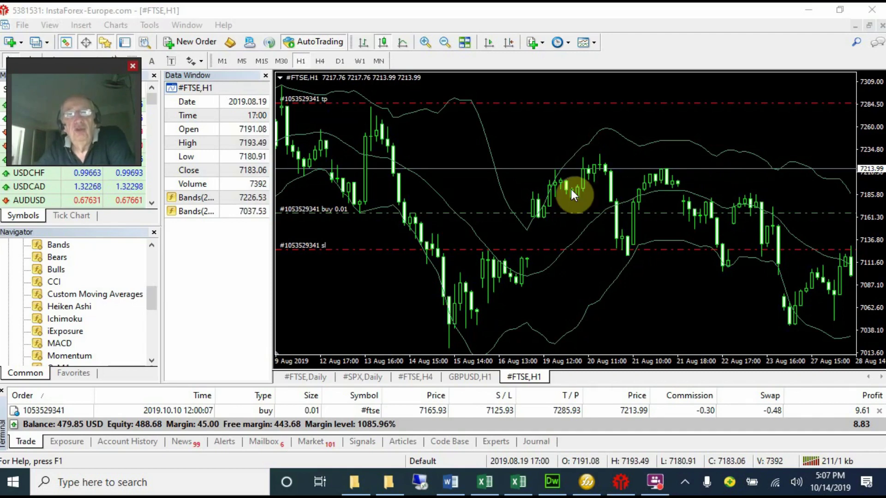
- Examine the #FTSE H1 candles against the Bollinger Bands from mid-August to mid-September 2019
left_click(493, 183)
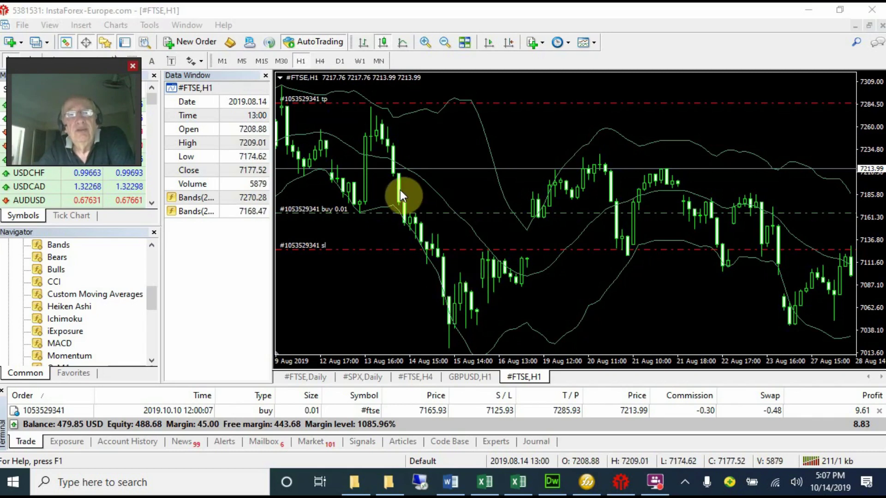
left_click(410, 224)
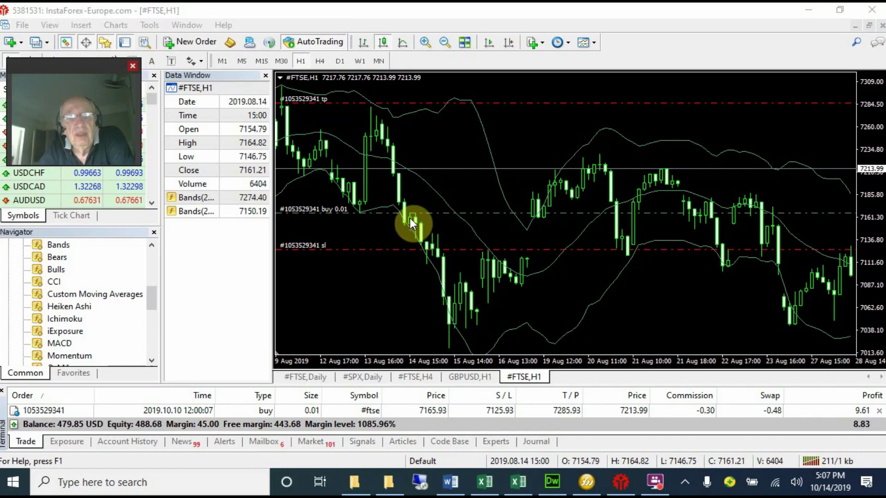
left_click(469, 304)
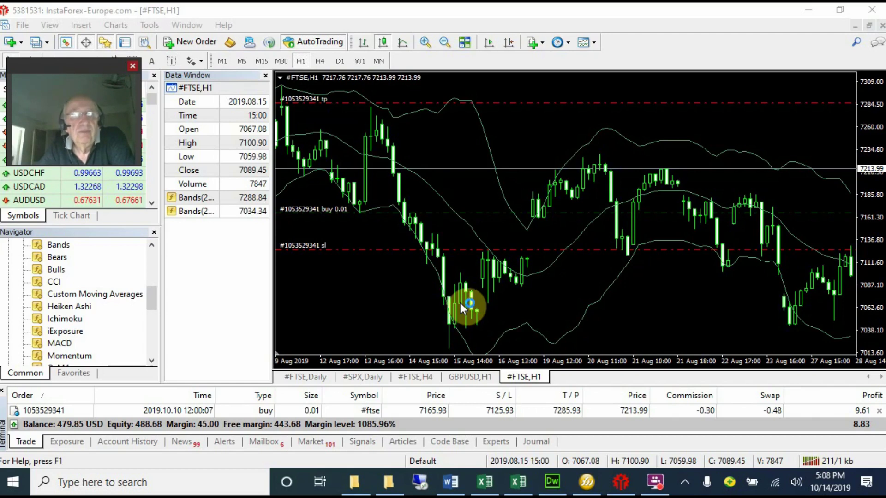
left_click(469, 304)
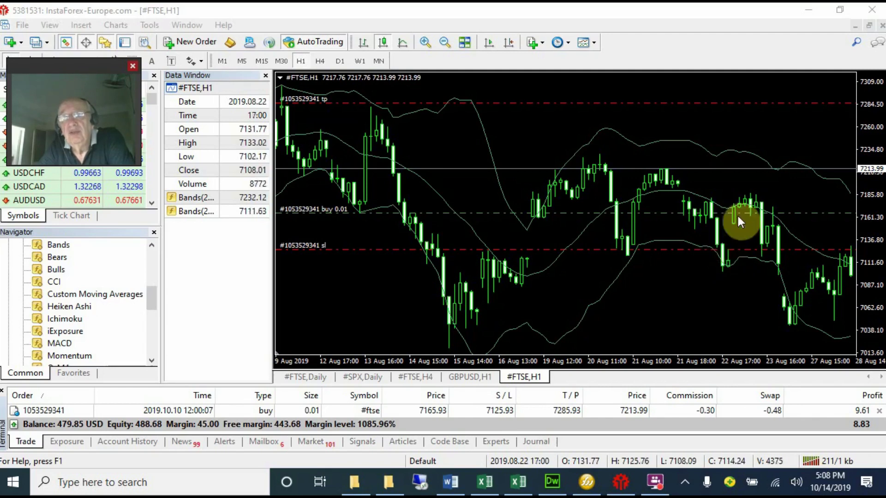
left_click_drag(729, 287, 652, 300)
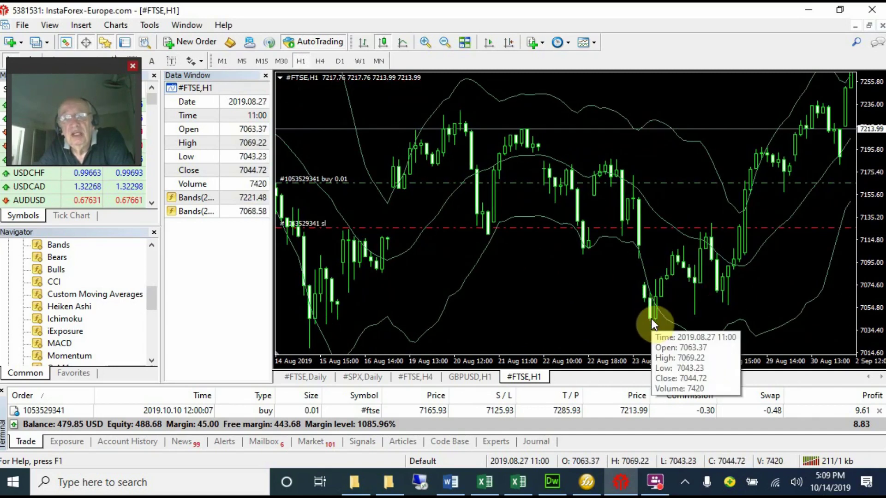
mouse_move(658, 299)
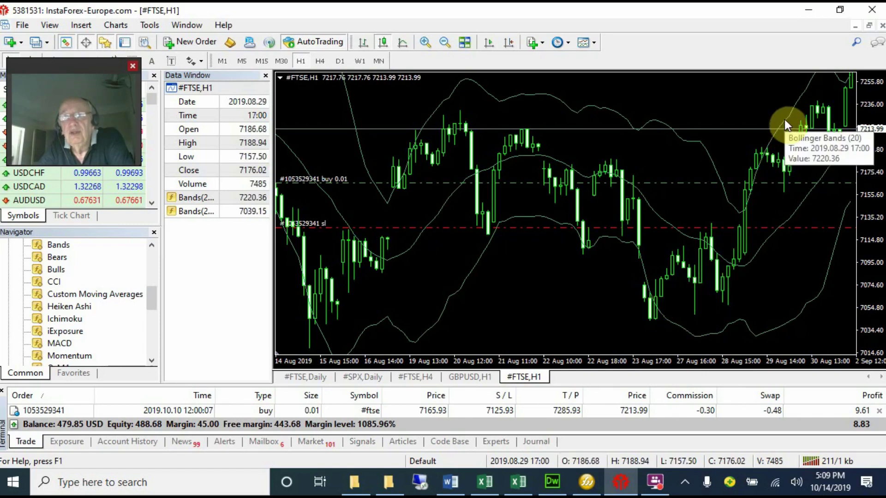
mouse_move(768, 156)
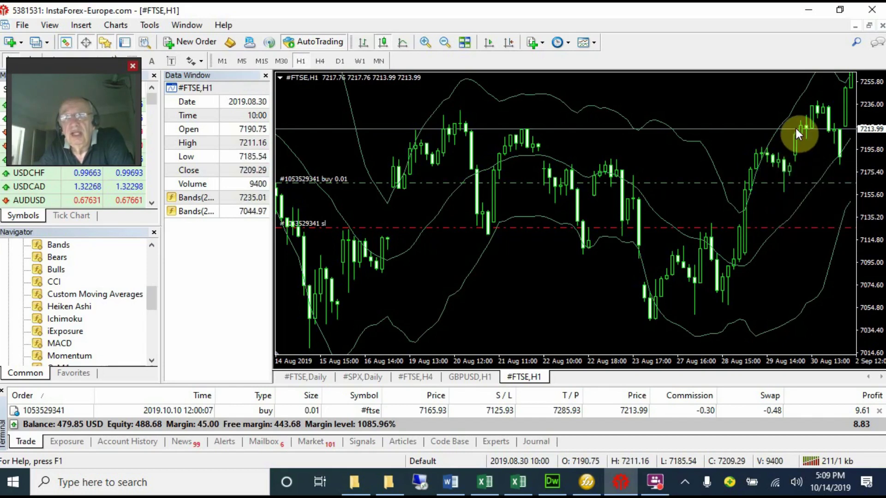
left_click_drag(787, 121, 695, 96)
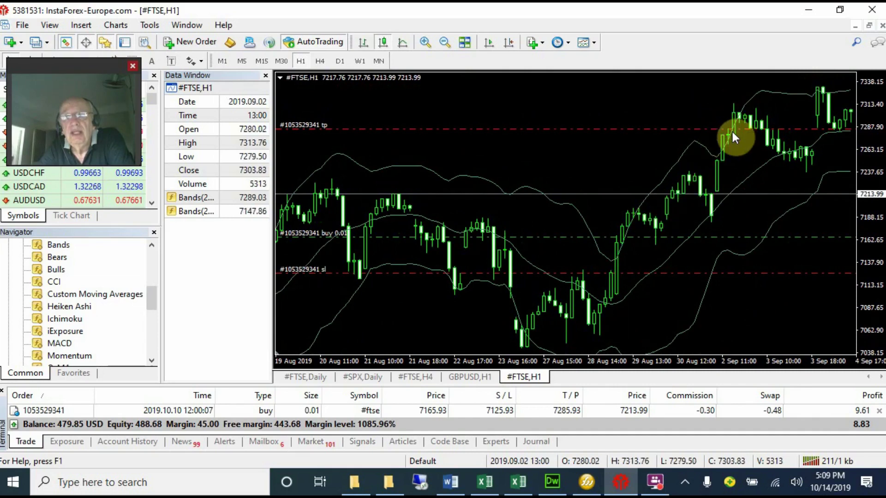
mouse_move(737, 116)
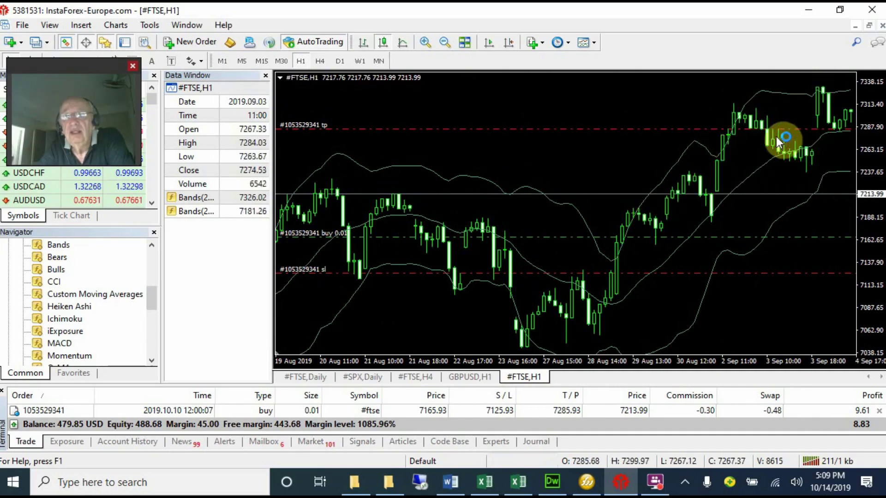
left_click_drag(804, 159, 712, 151)
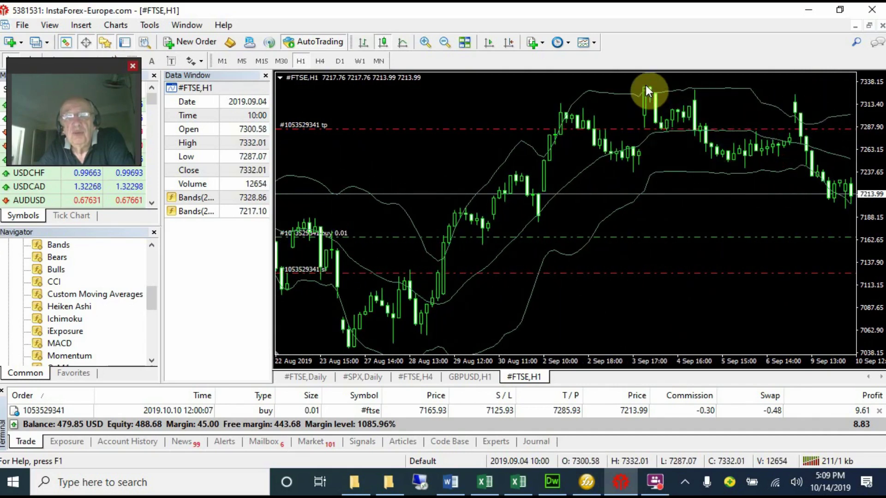
left_click_drag(738, 190, 658, 188)
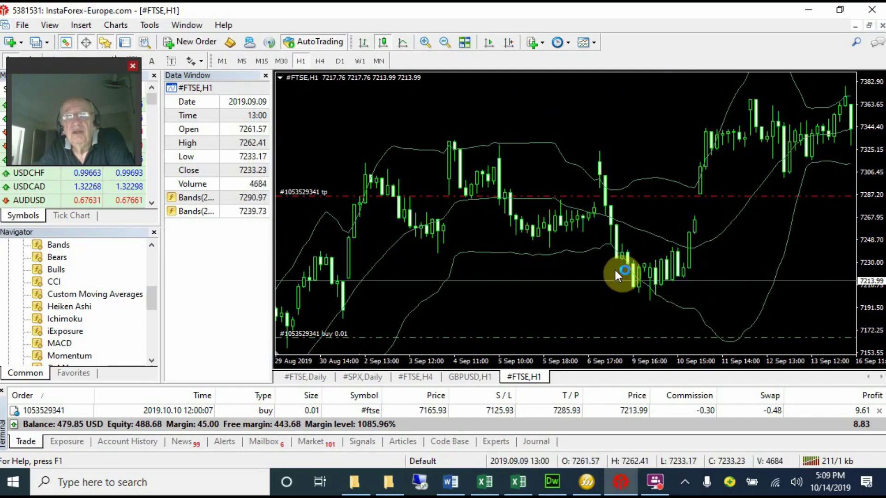
left_click_drag(612, 262, 586, 261)
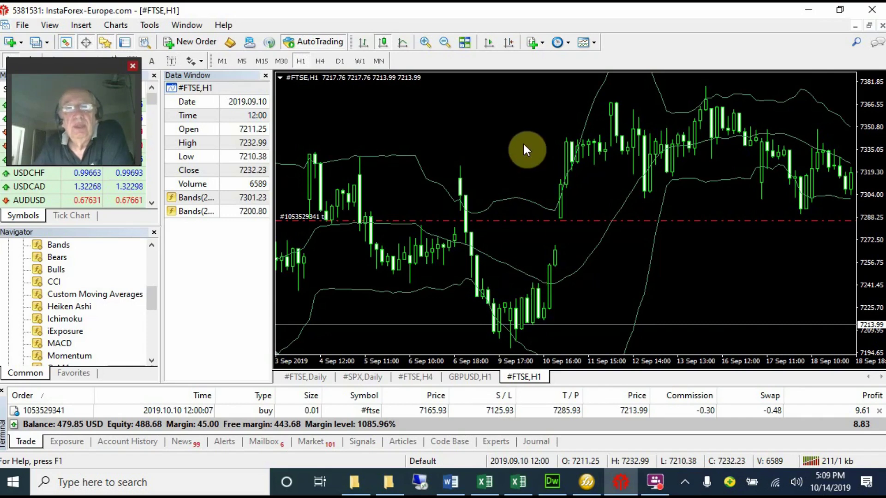
left_click(481, 114)
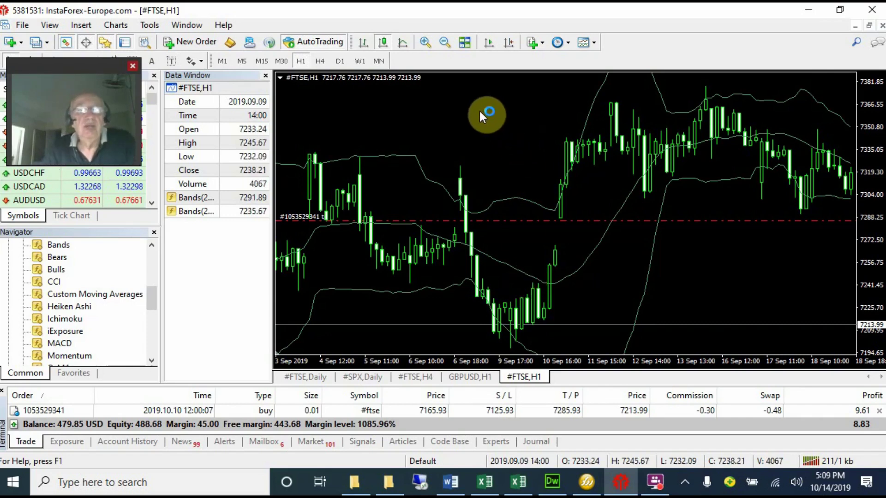
left_click_drag(83, 62, 82, 101)
left_click(150, 59)
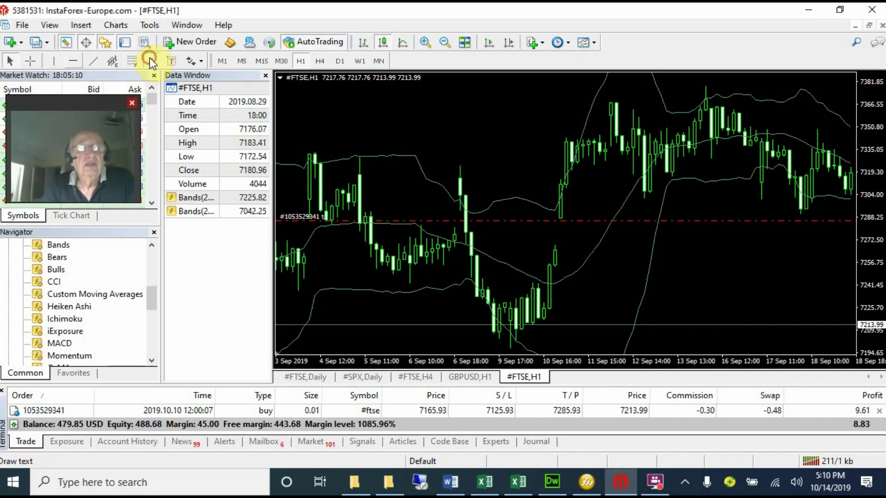
left_click(418, 114)
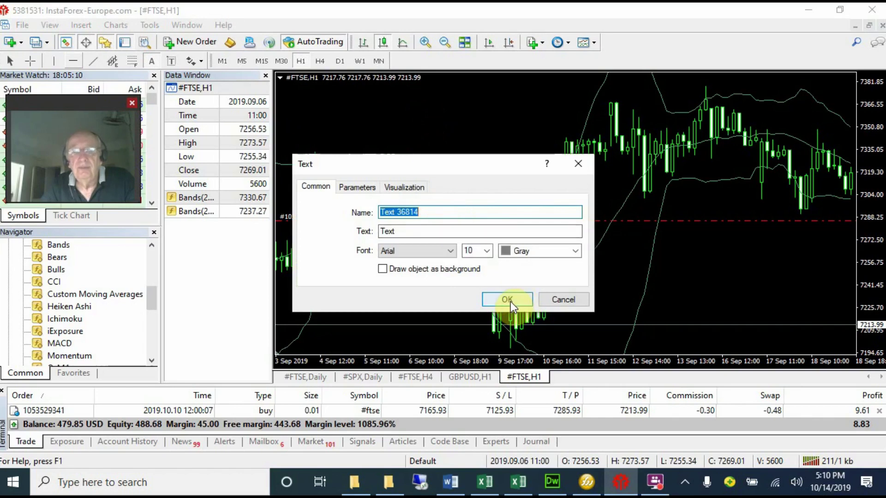
left_click(504, 300)
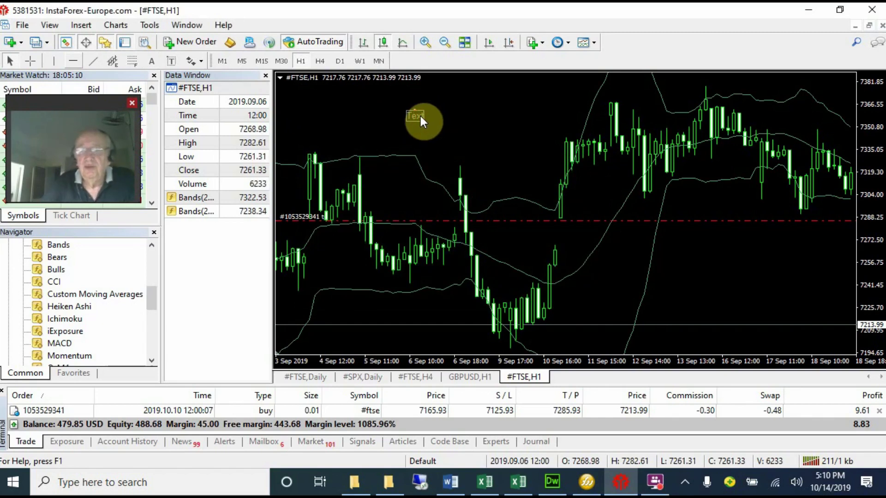
double_click(420, 115)
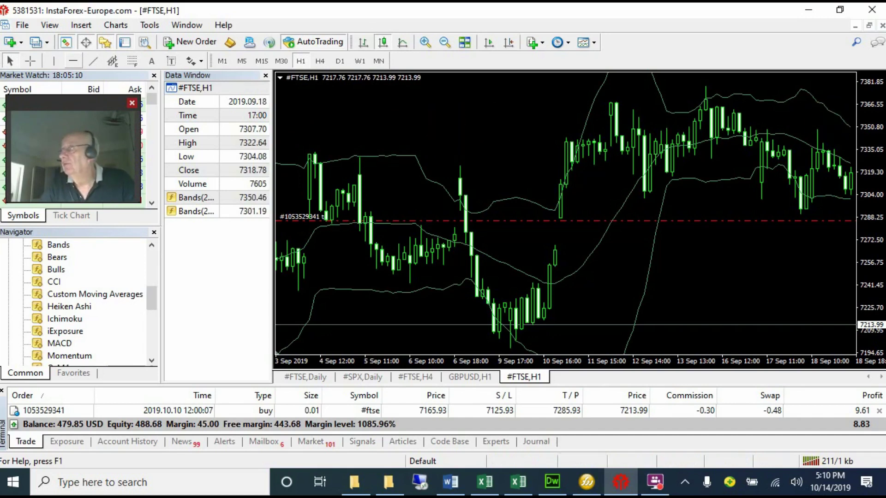
- Switch to the DAX rec workbook in Excel and enter the label pot in C94 and 120 in D94 on Sheet1
key("alt+Tab")
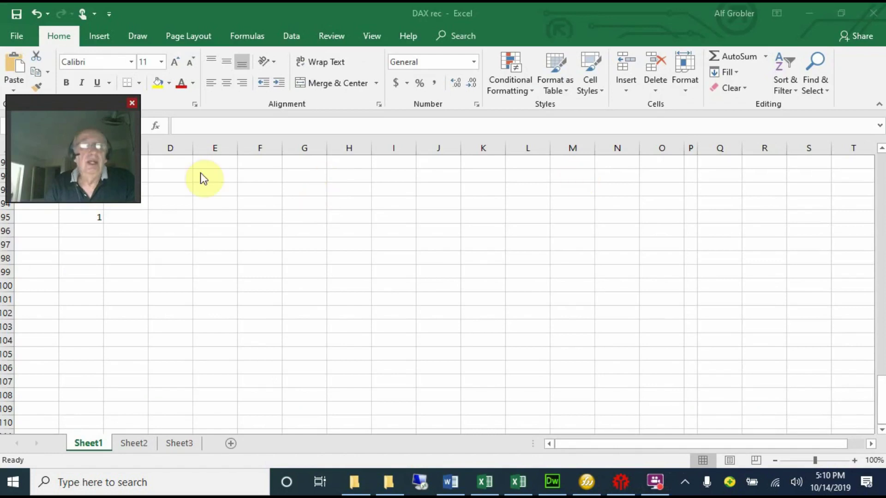
left_click_drag(69, 101, 65, 52)
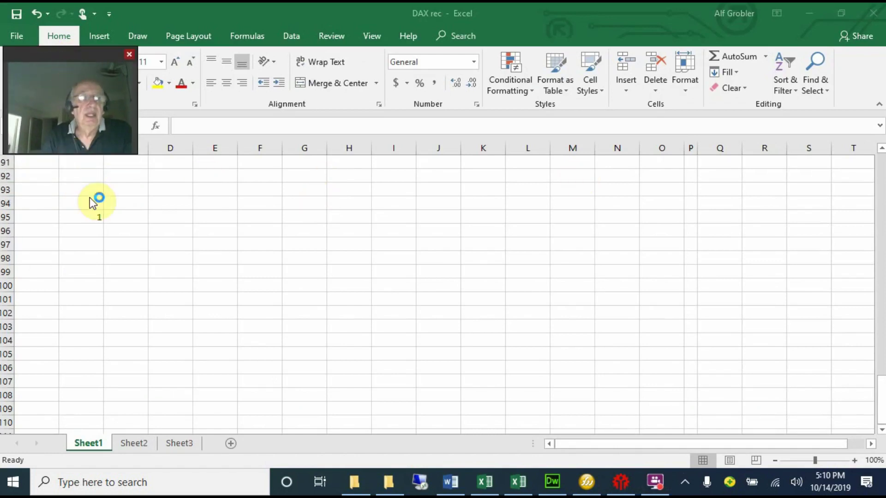
left_click(126, 203)
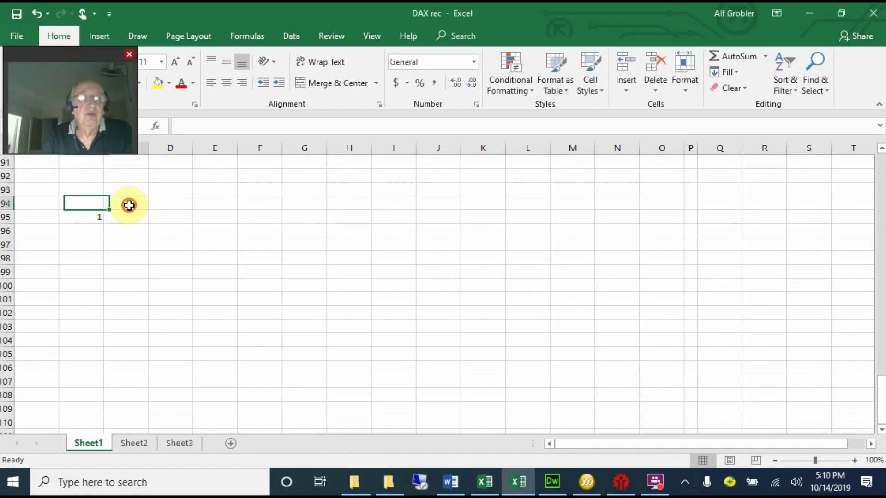
left_click(129, 205)
type("ppot")
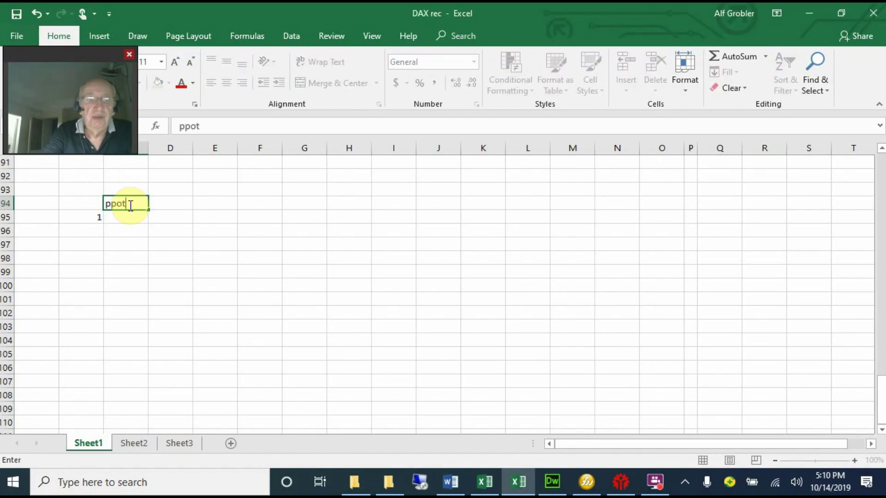
key("BackSpace")
key("BackSpace")
key("BackSpace")
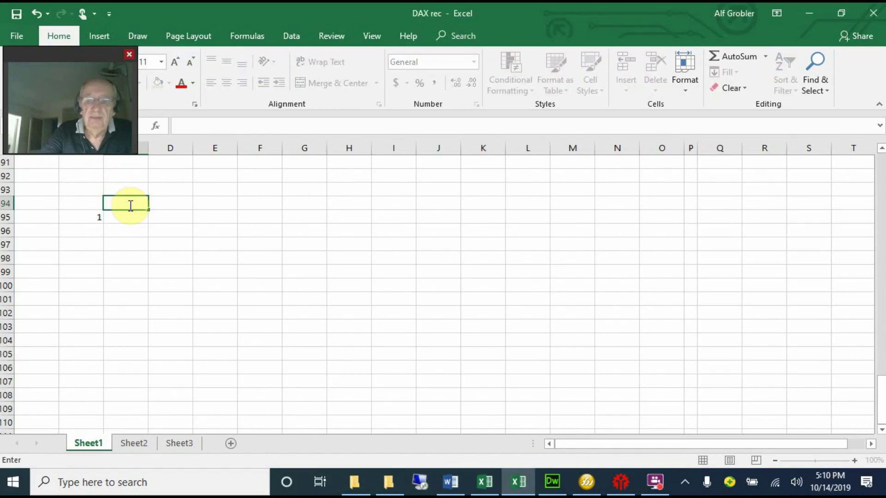
type("pot")
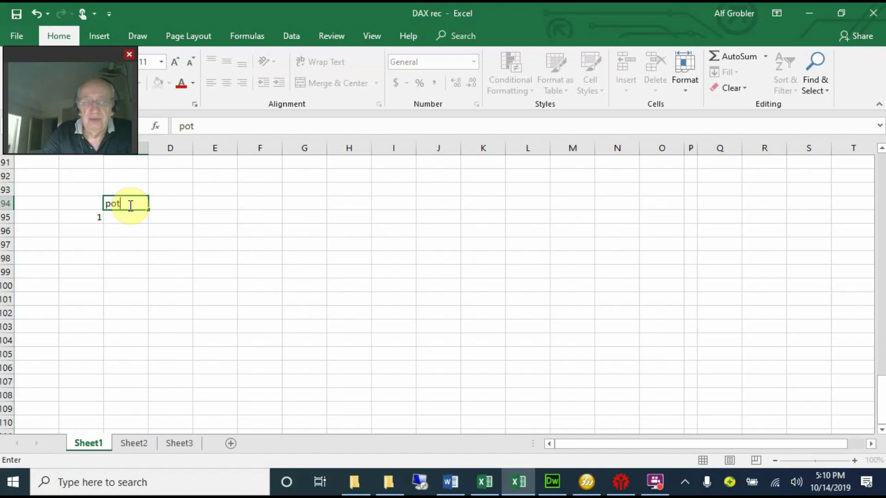
key("Tab")
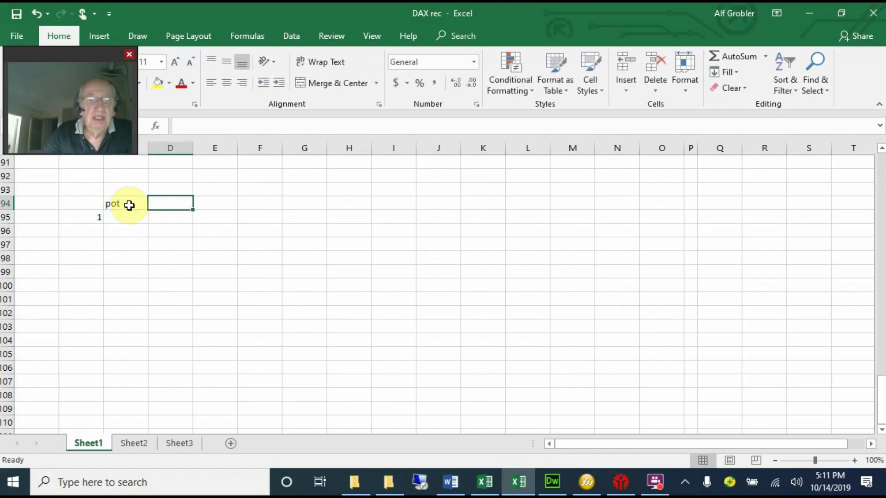
type("120")
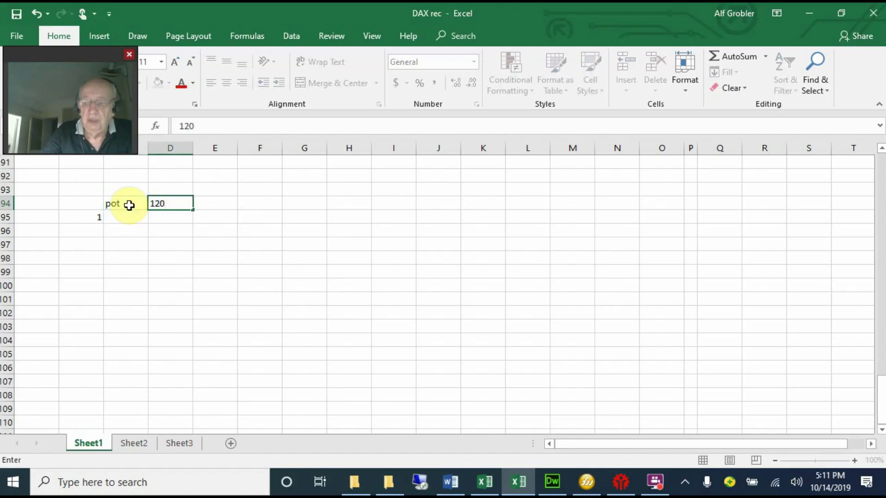
key("Return")
- Enter -40 in C95 as the first trade result beneath the pot label
left_click(129, 219)
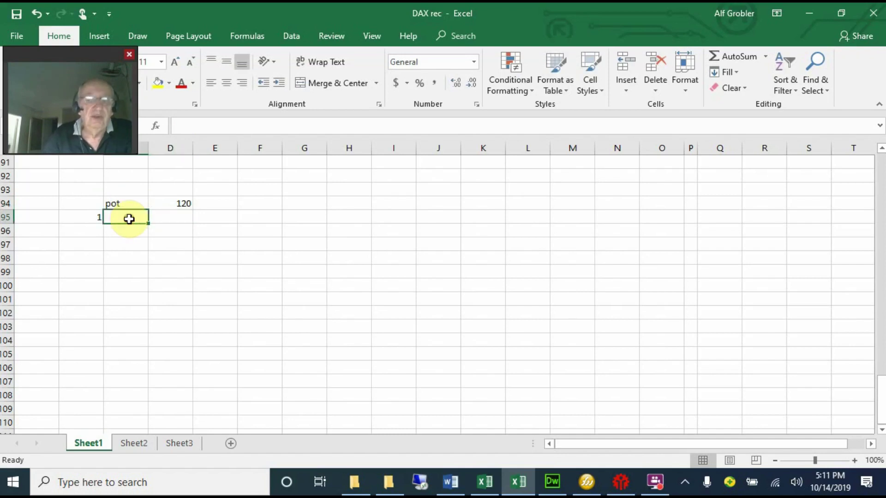
type("-")
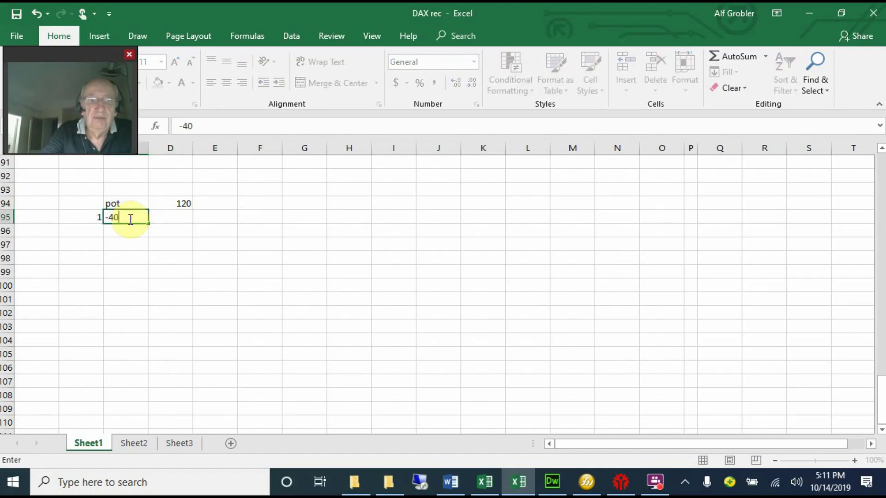
type("40")
key("Tab")
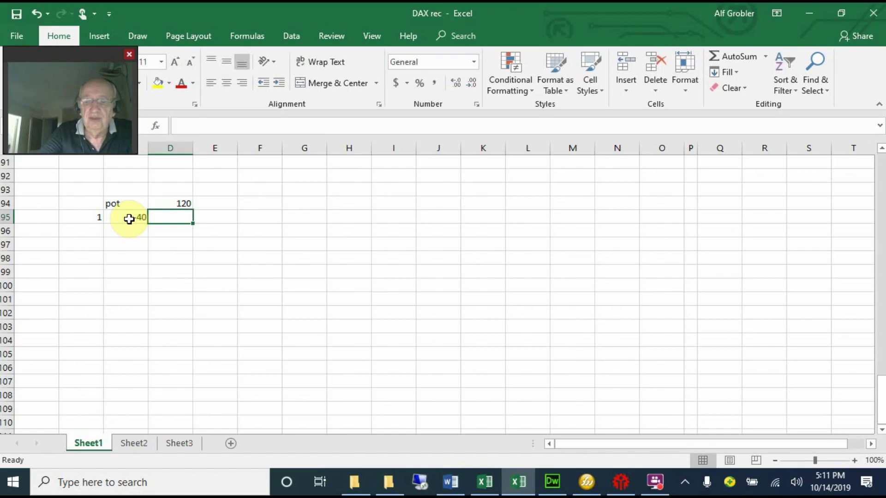
- Enter the running balance formula =D94-C95 in cell D95
type("=")
left_click(176, 204)
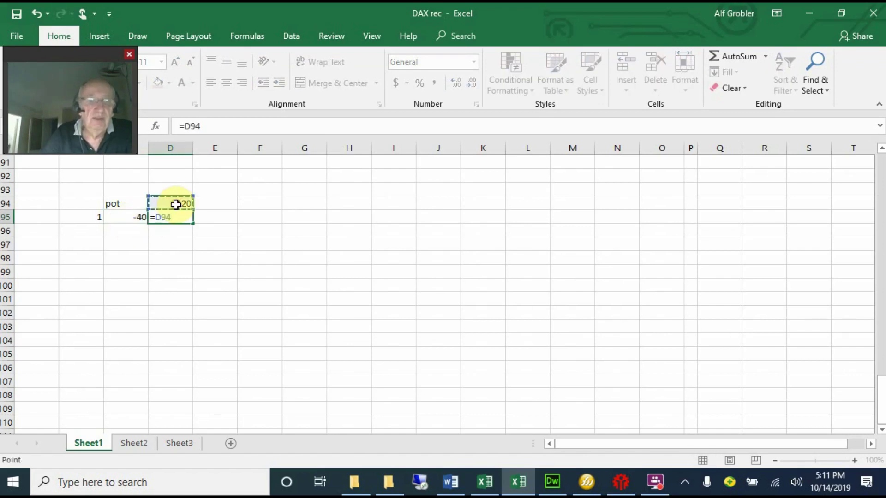
type("-")
left_click(136, 220)
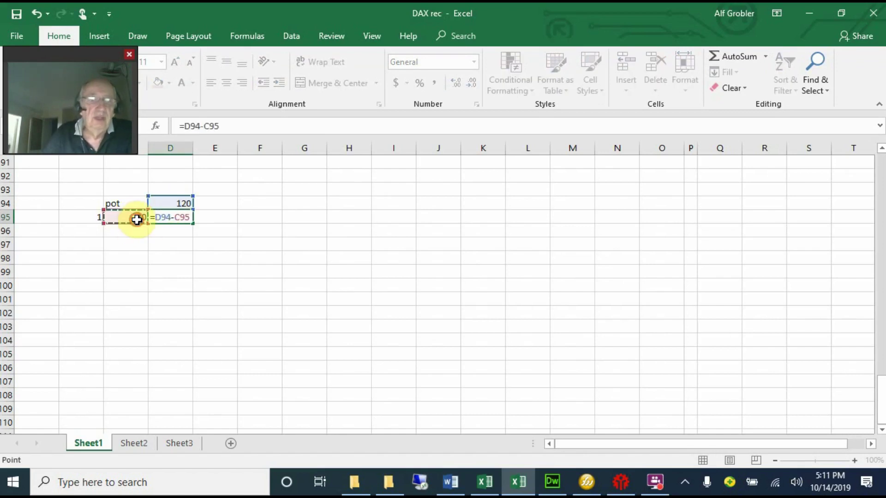
key("Return")
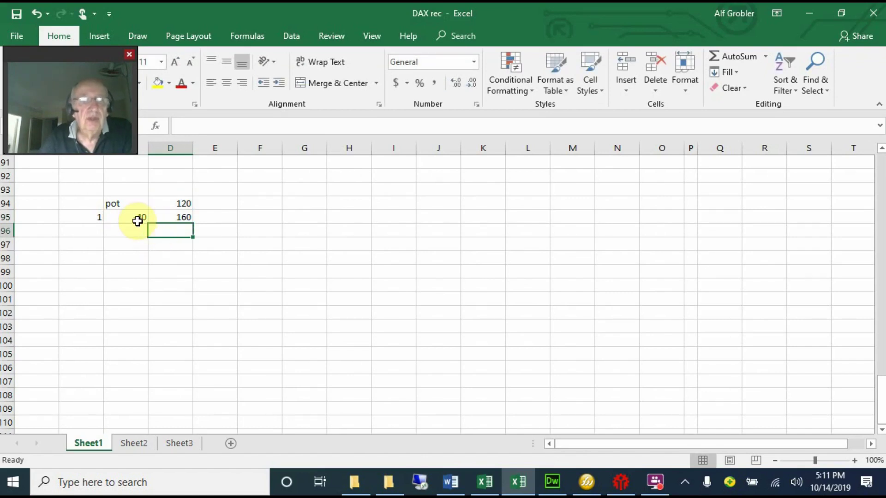
- Change the minus in the D95 formula to a plus so that it reads =D94+C95
left_click(180, 217)
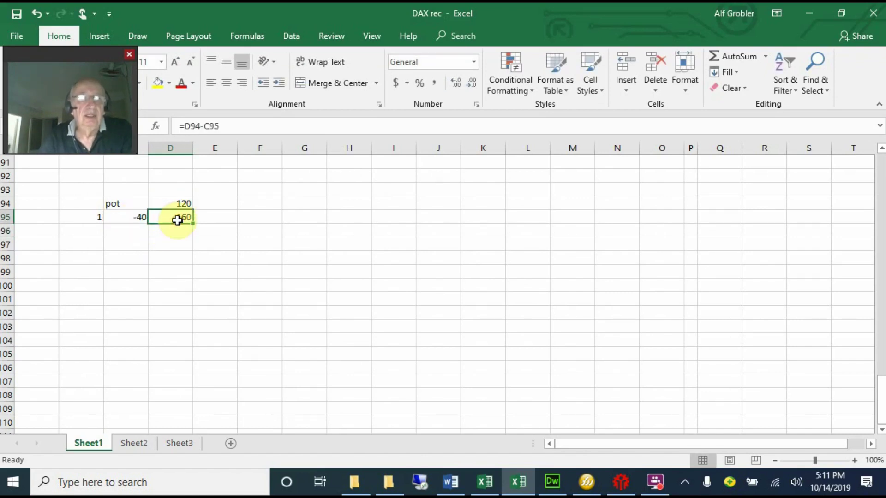
left_click(204, 132)
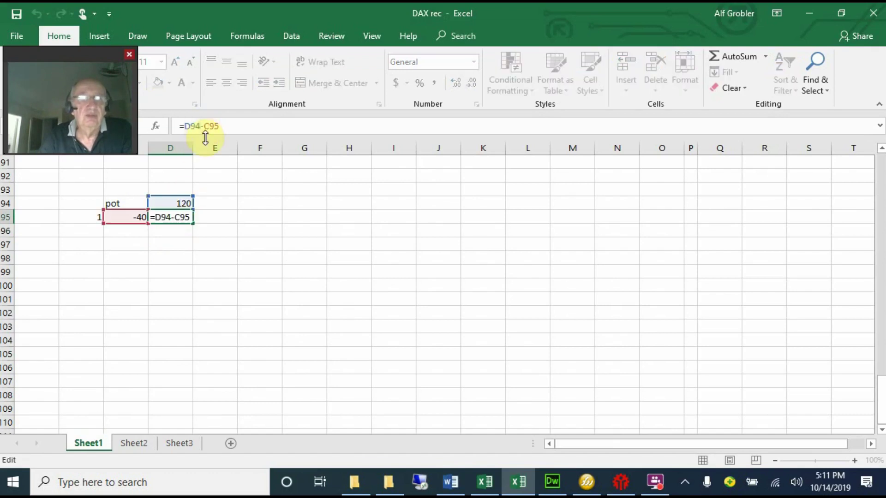
key("Delete")
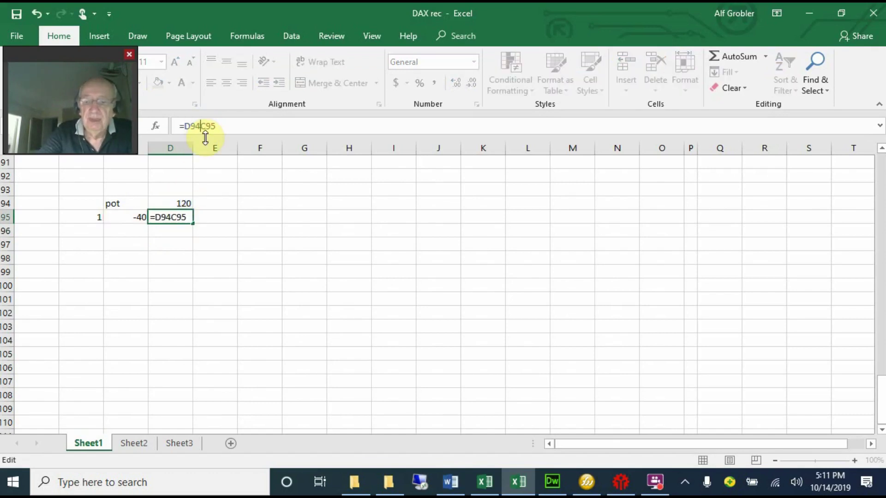
type("+")
key("Return")
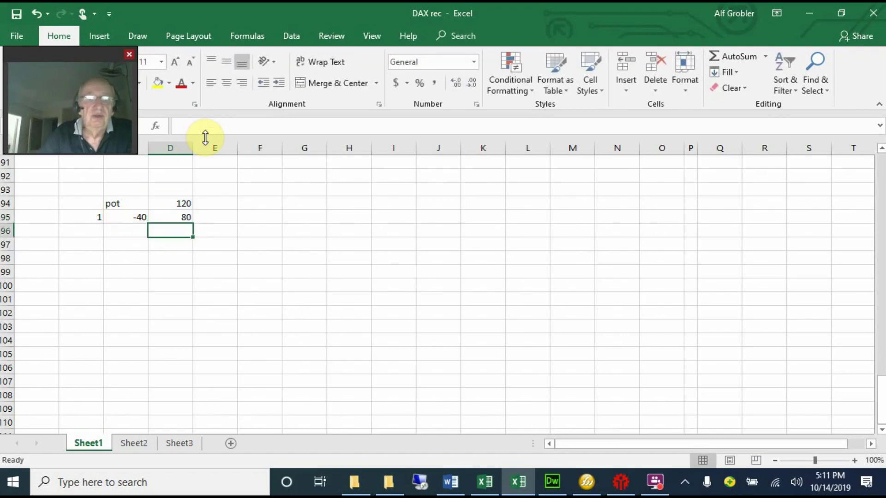
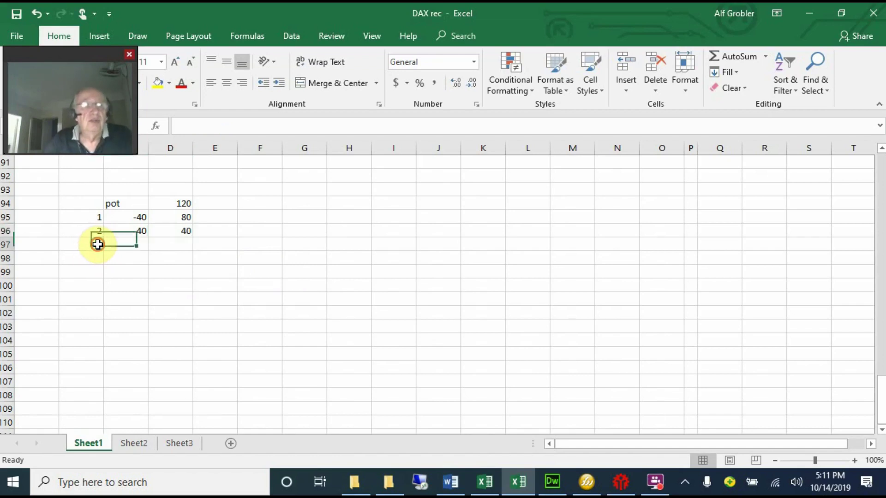
- Record the third trade by entering 3 in B97 and -40 in C97
type("3")
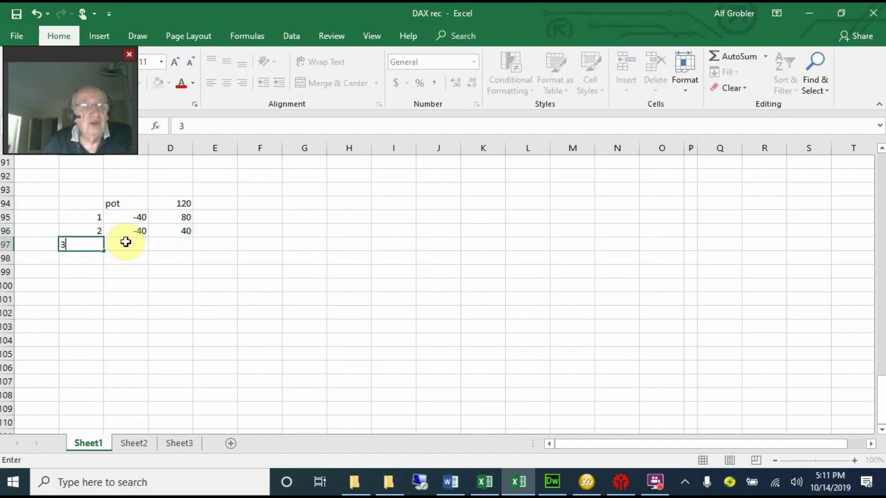
key("Return")
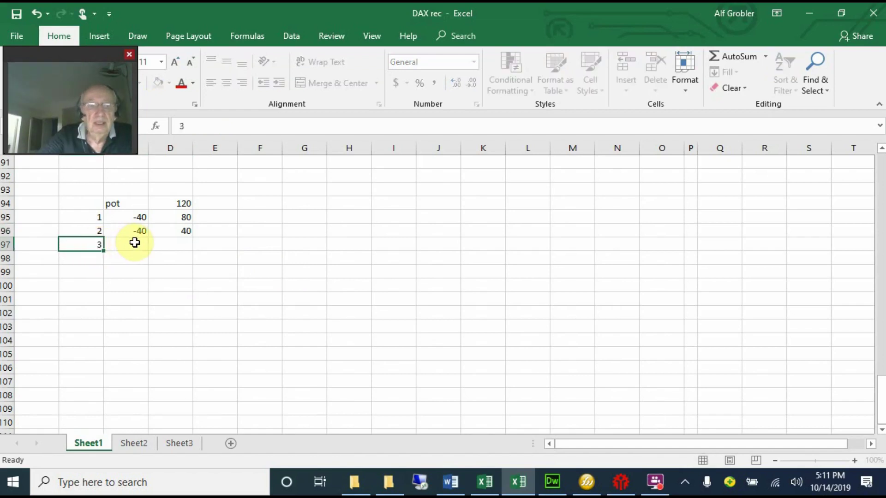
left_click(137, 243)
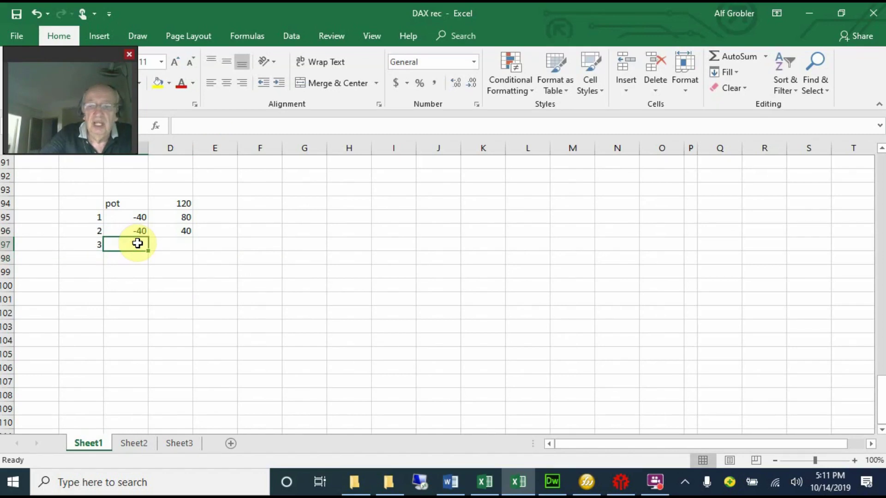
type("-")
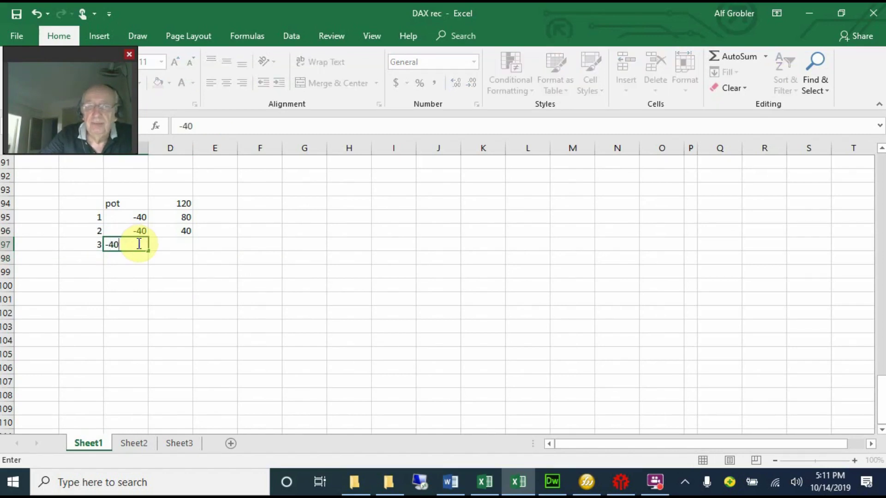
type("40")
key("Tab")
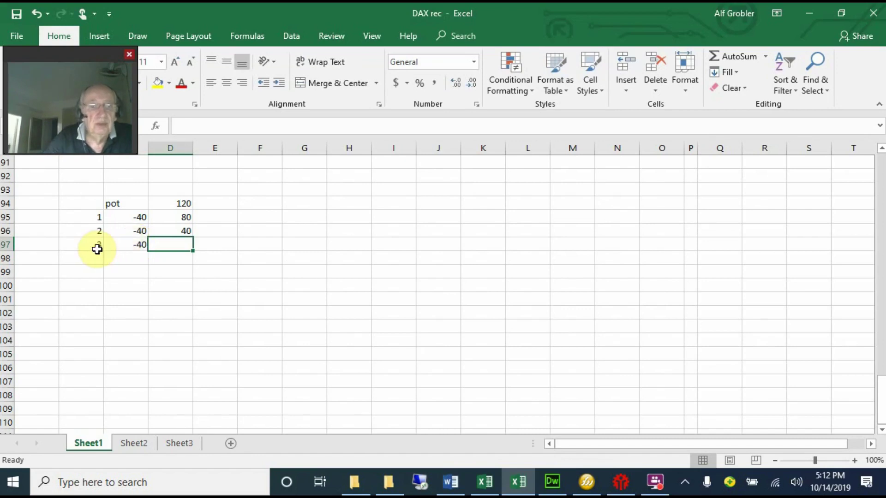
- Try to fill the third balance cell D97 by copying C97 into it
left_click(137, 245)
key("ctrl+c")
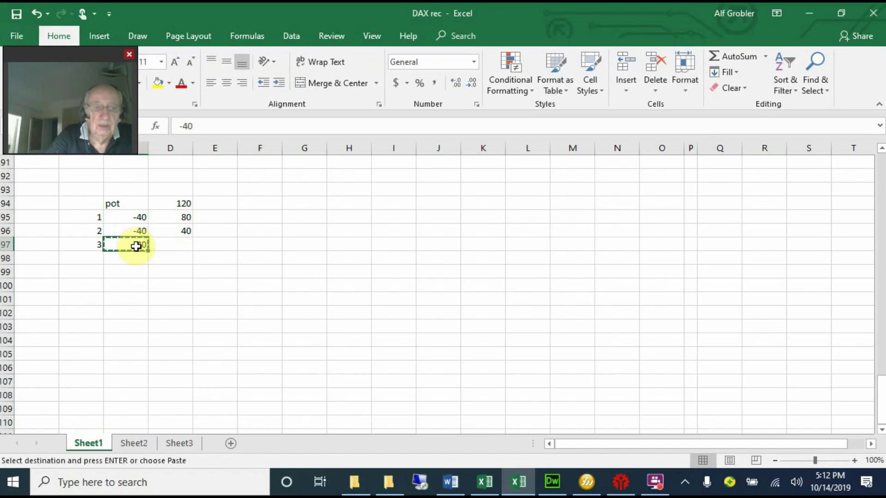
left_click(177, 246)
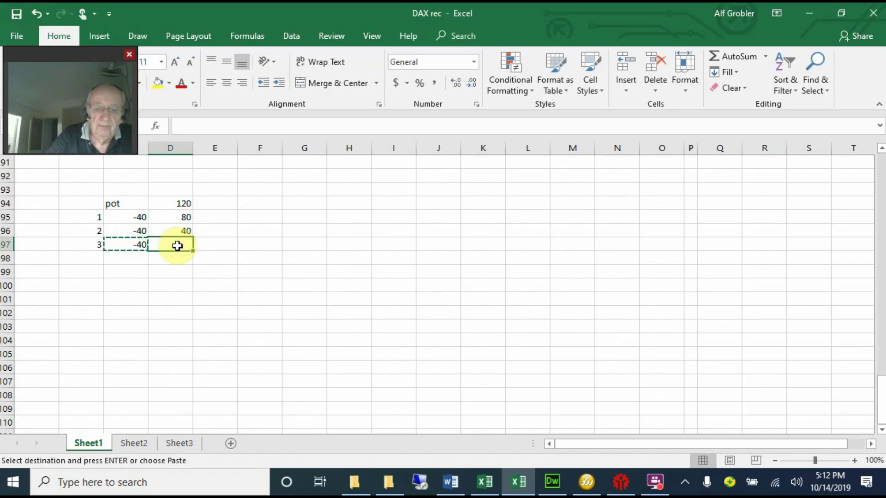
key("ctrl+v")
left_click(179, 269)
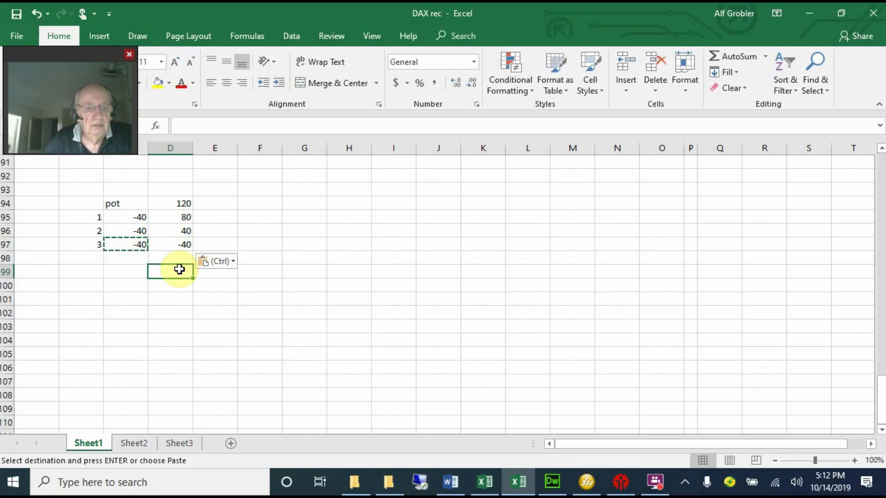
key("Escape")
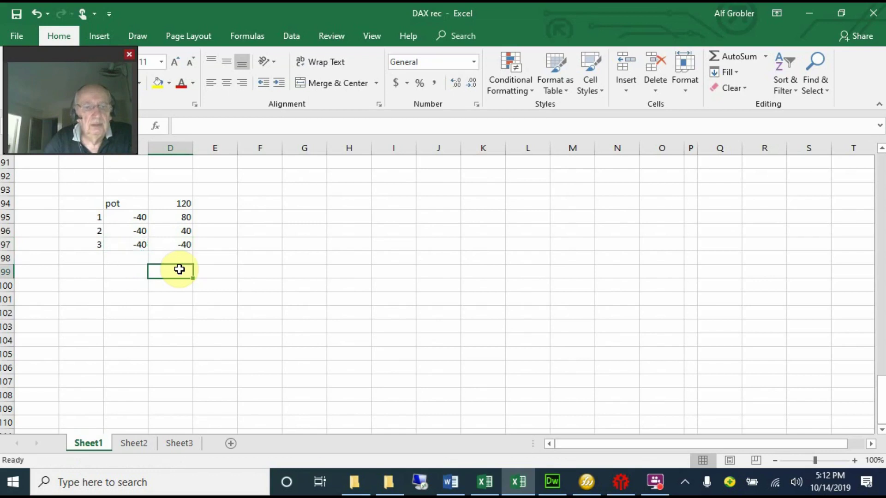
left_click(138, 244)
left_click(182, 242)
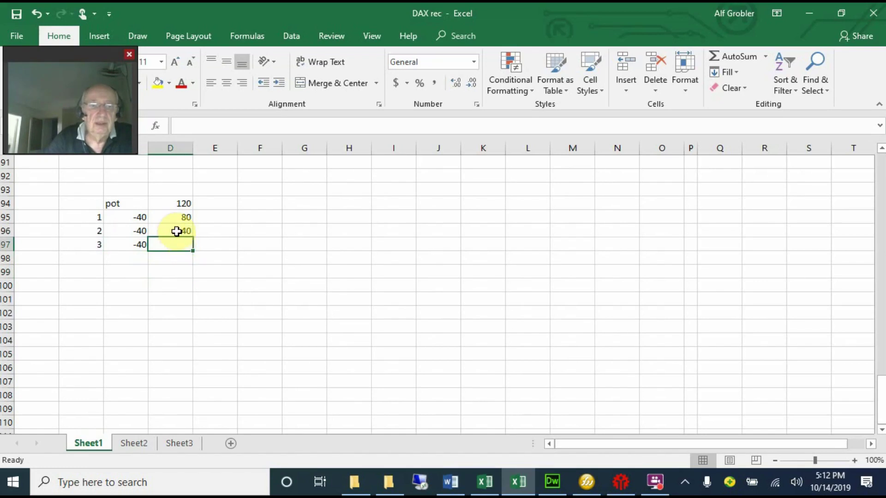
left_click(176, 231)
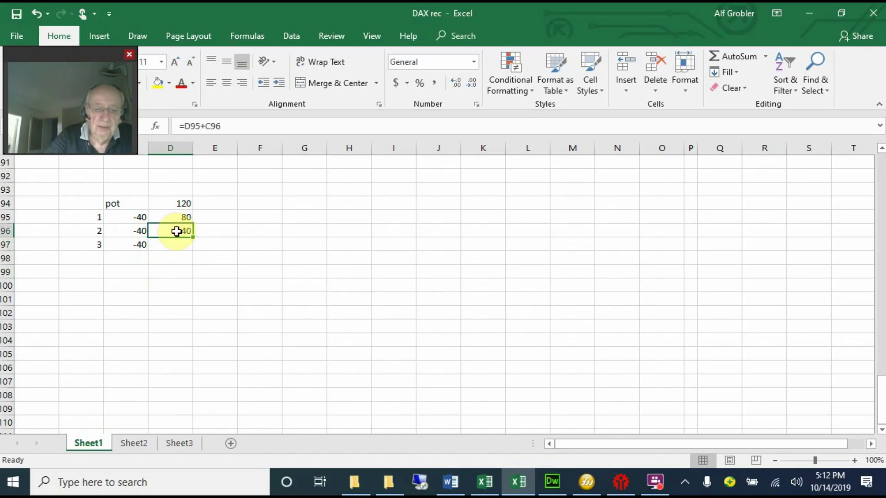
type("C")
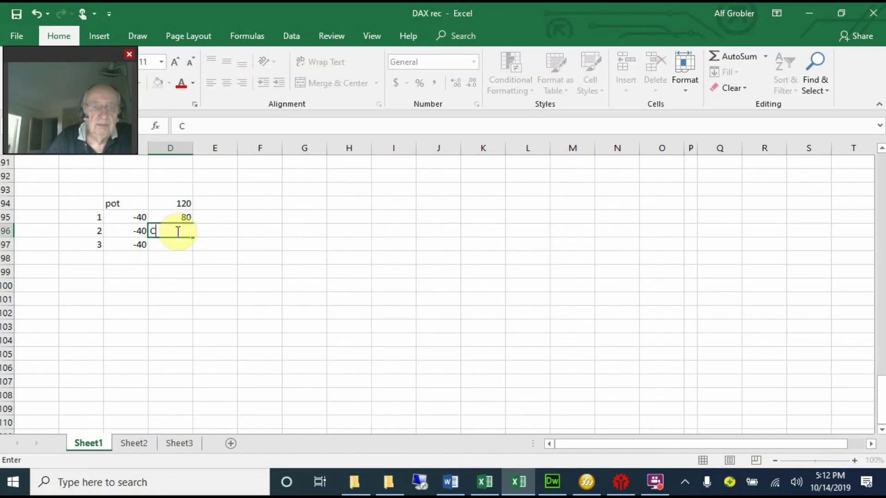
left_click(37, 12)
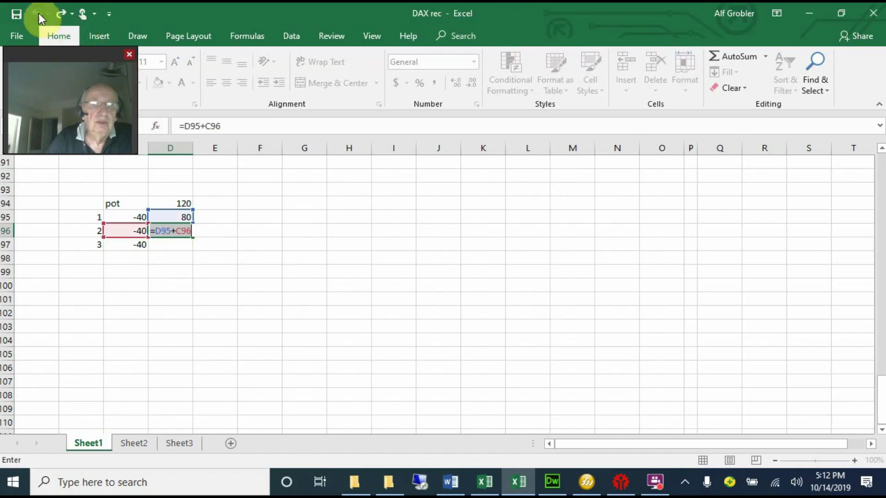
type("=")
left_click(173, 244)
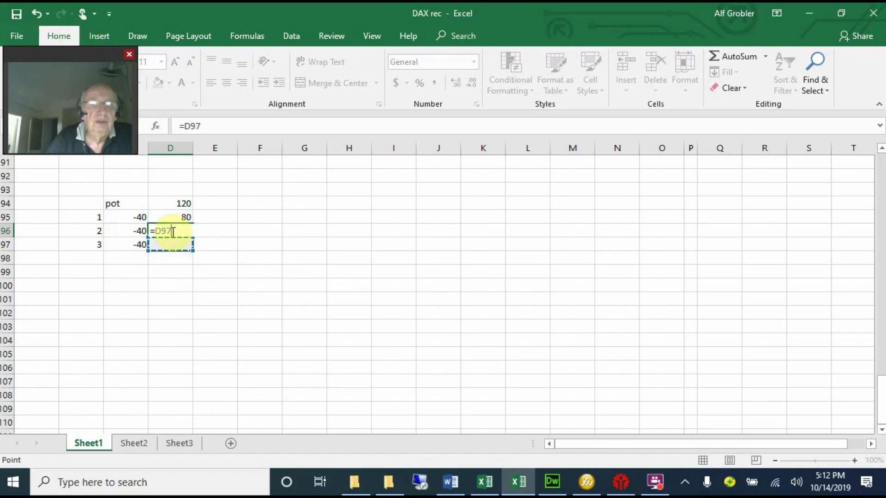
key("Escape")
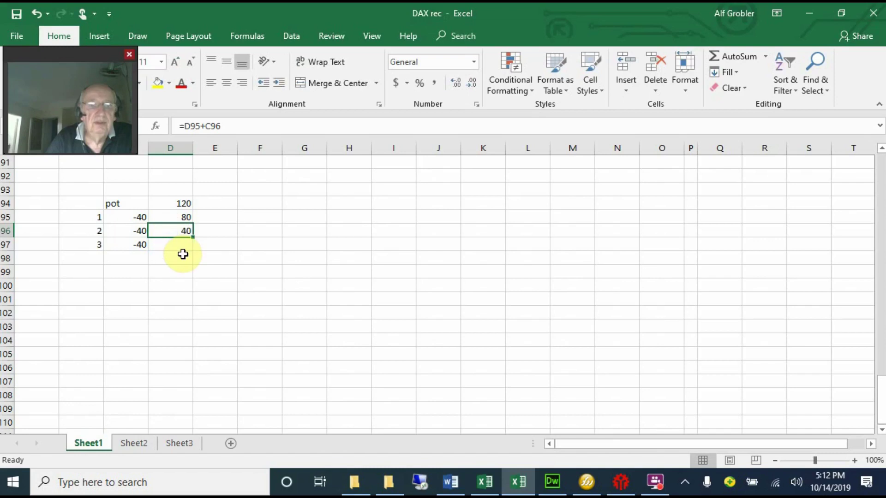
- Copy the running balance formula from D96 into D97 for the third trade
right_click(178, 232)
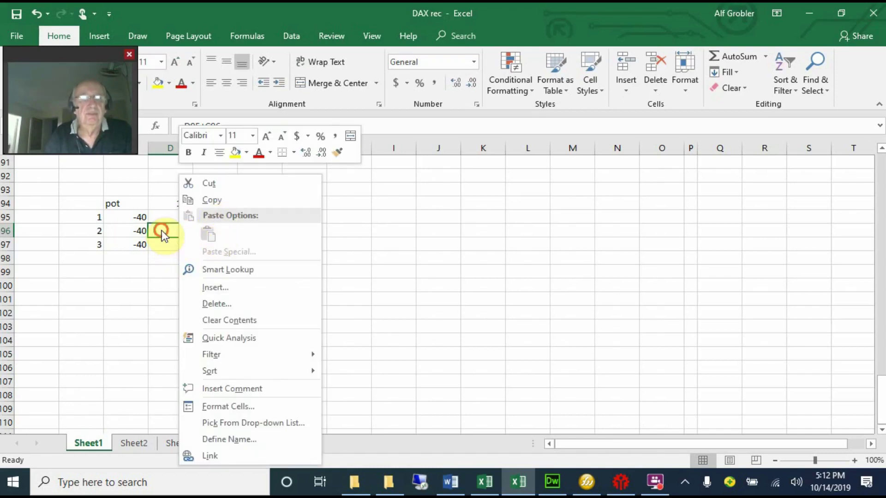
left_click(162, 231)
right_click(169, 230)
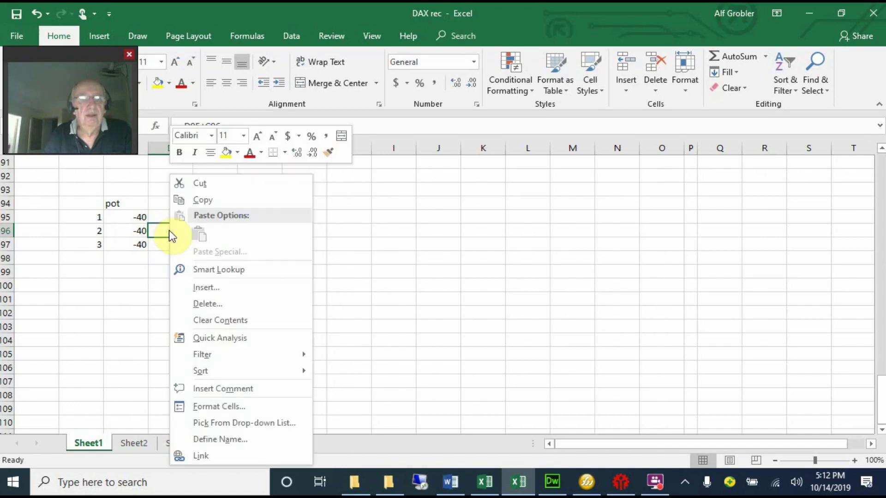
left_click(203, 200)
left_click(176, 246)
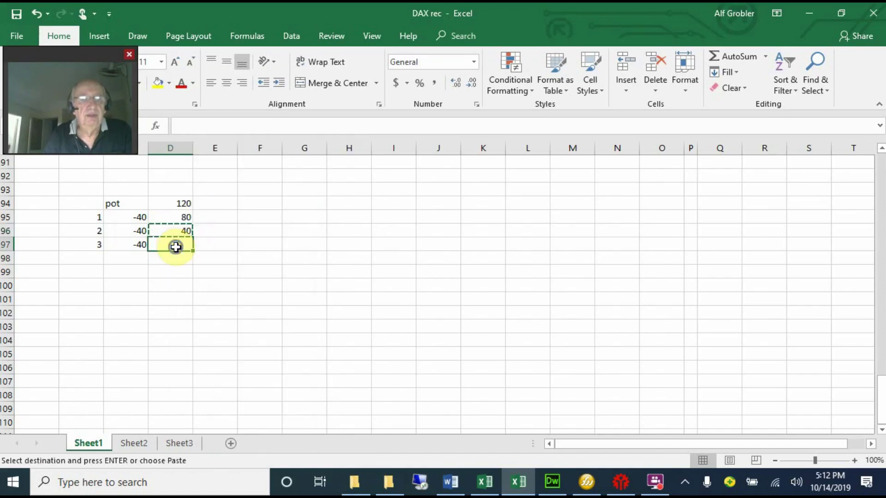
right_click(176, 246)
left_click(206, 222)
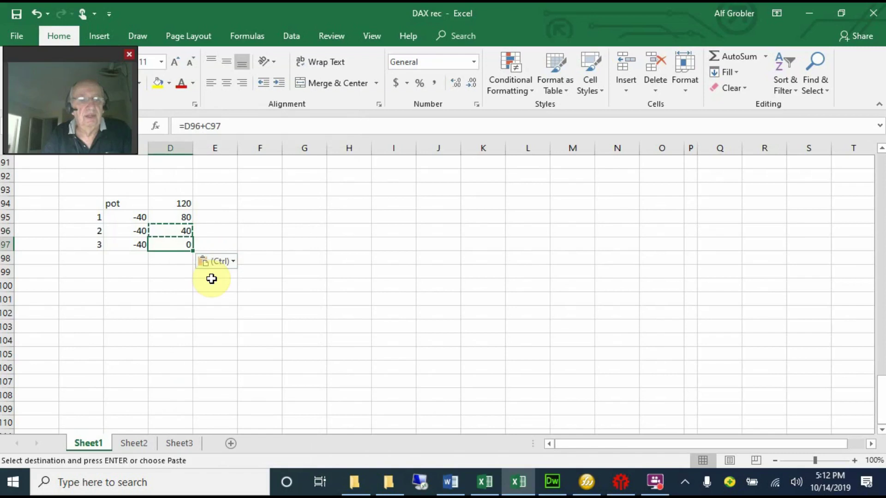
key("Escape")
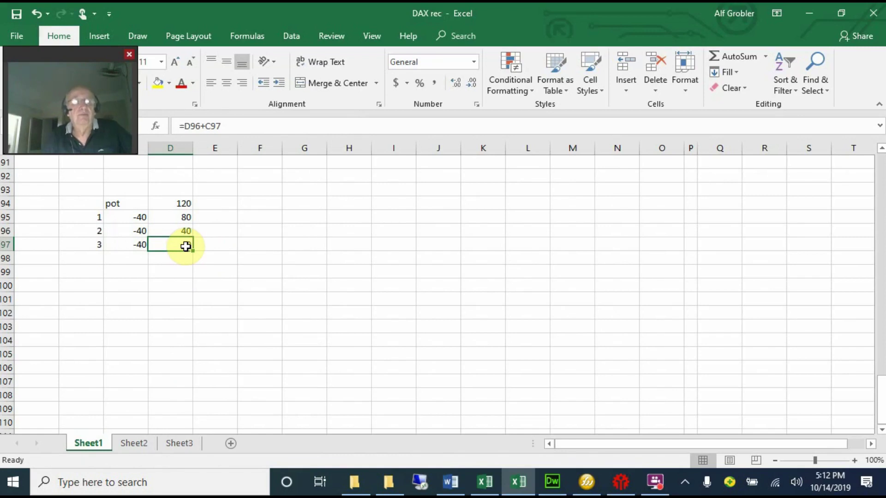
- Insert an empty column D between the trade results and the running balances
left_click(169, 146)
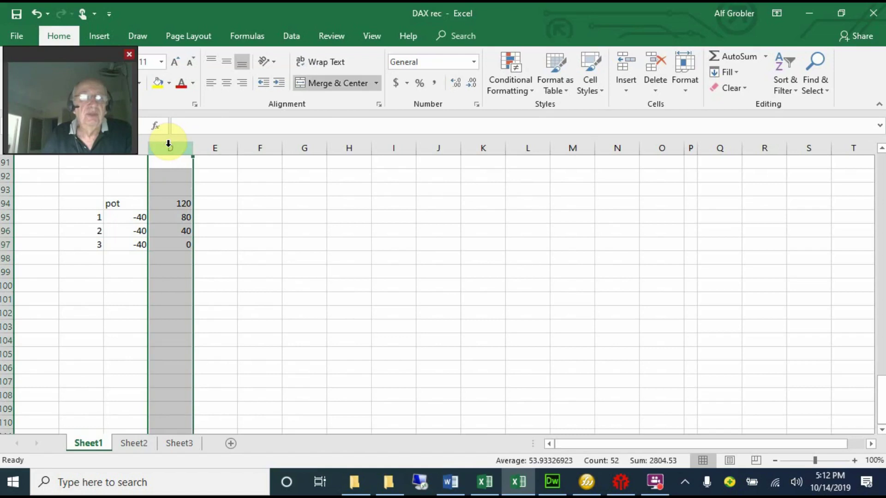
right_click(168, 147)
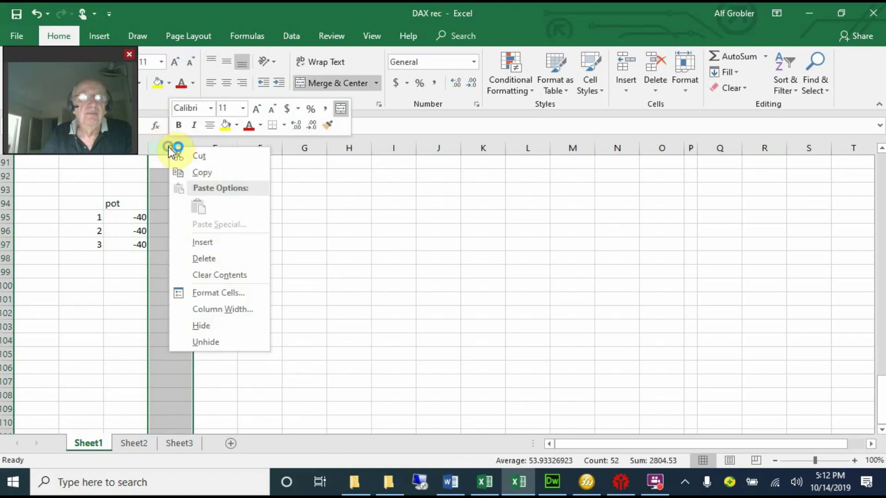
left_click(206, 241)
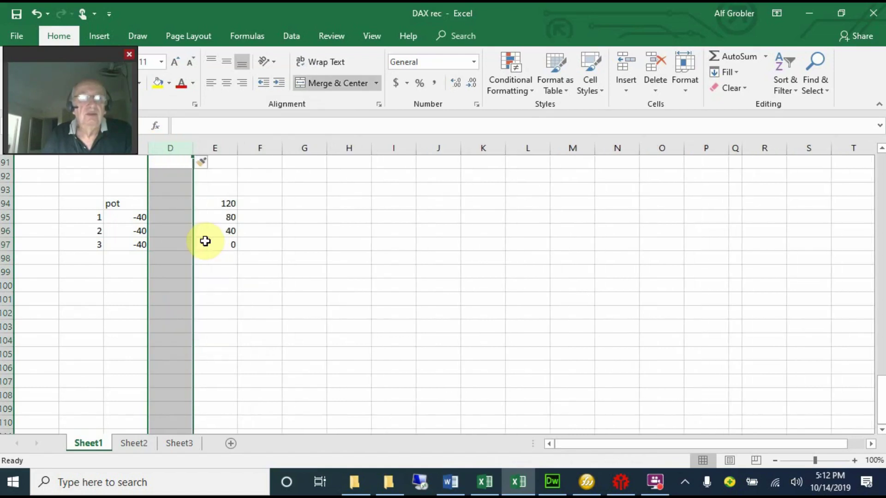
- Enter 1 in each of the cells D95, D96 and D97 beside the three trade results
left_click(179, 203)
left_click(179, 219)
type("1")
key("Return")
type("1")
key("Return")
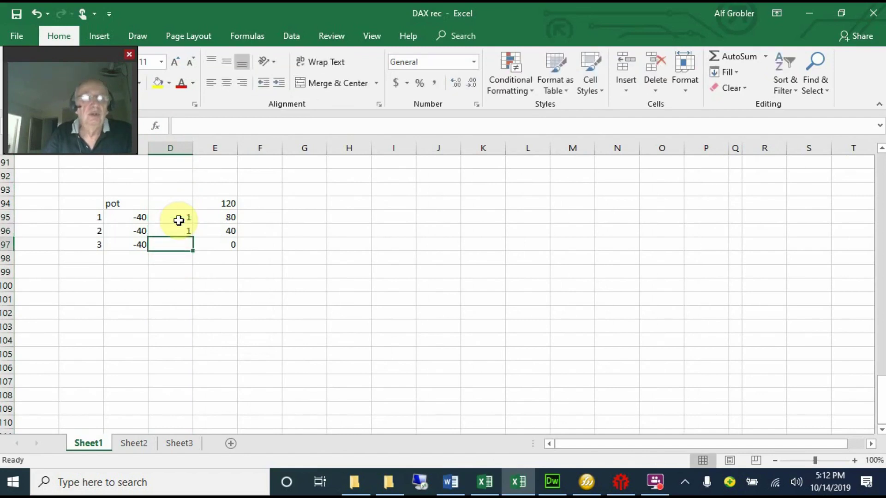
type("1")
key("Return")
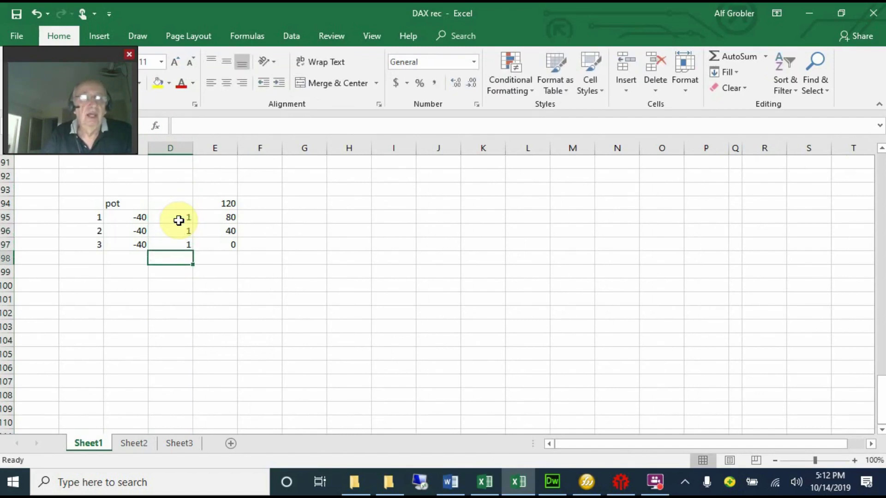
- Change the third trade's entry in D97 to 2
left_click(185, 247)
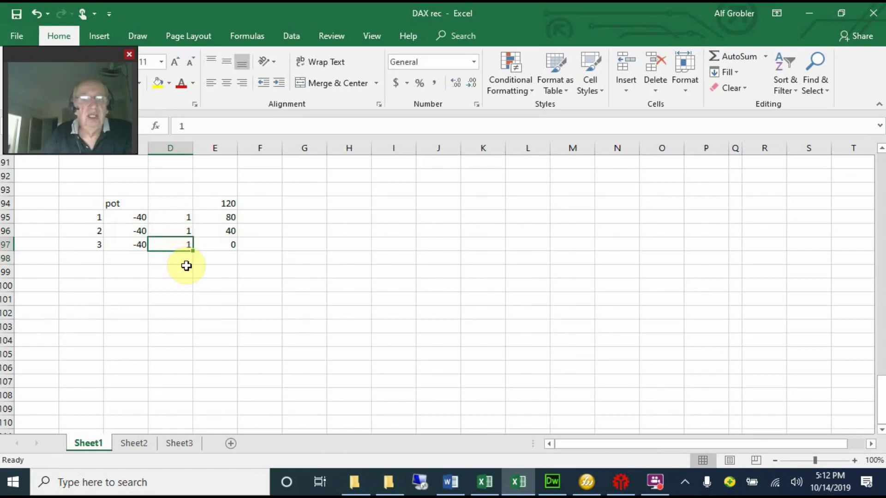
type("2")
key("Return")
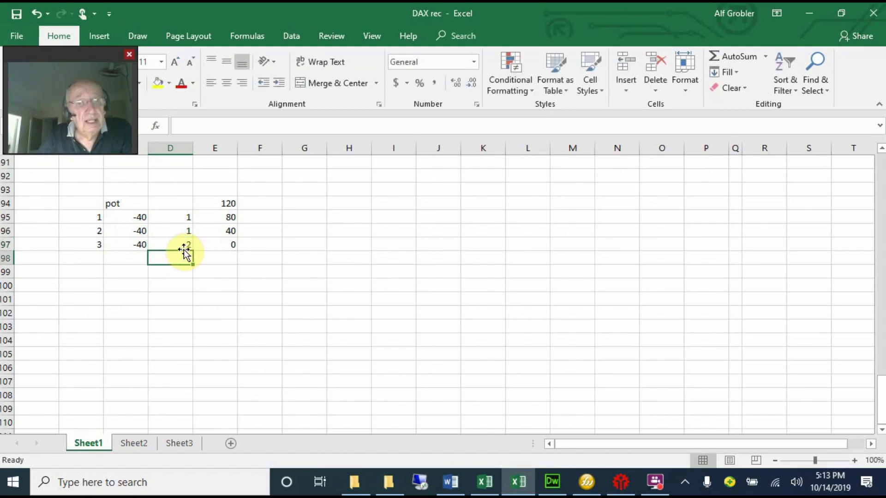
- Try to replace the balance formula in E97 with 2* applied to the result in C97
left_click(223, 245)
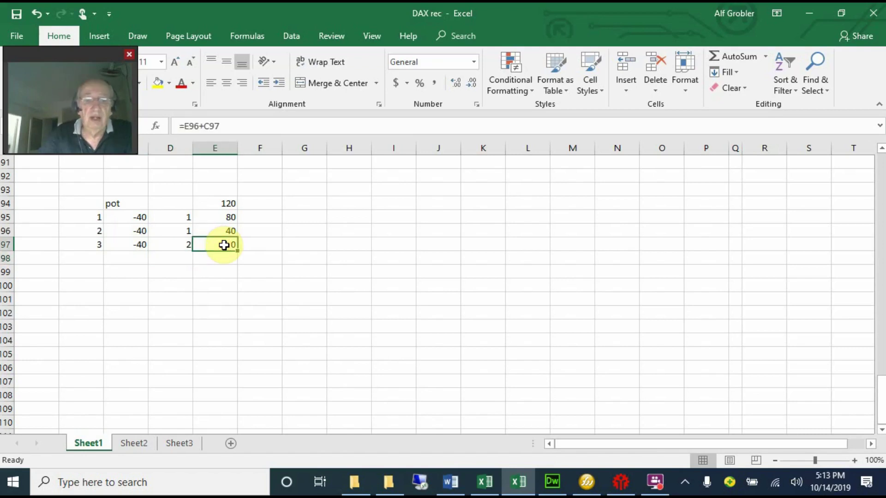
type("2*")
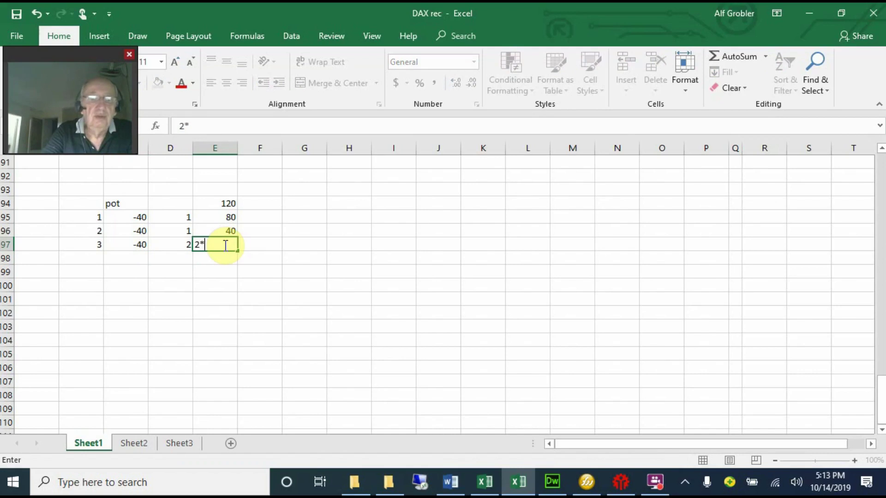
left_click(140, 246)
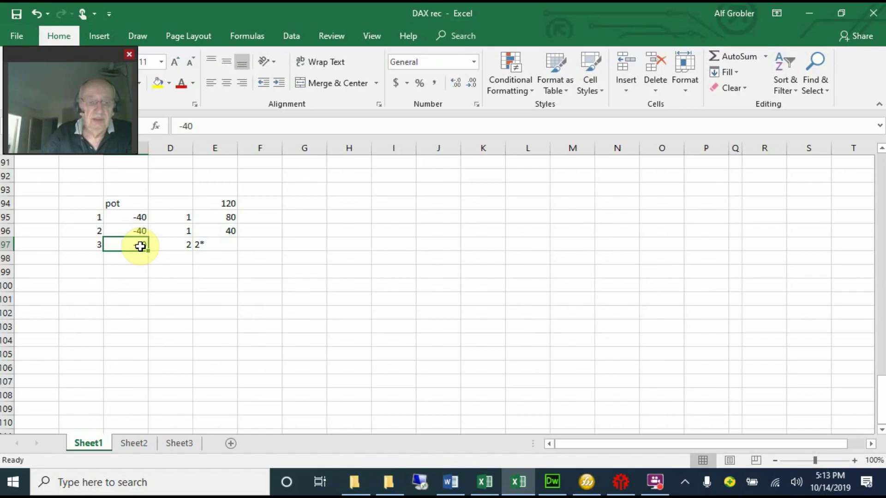
key("Return")
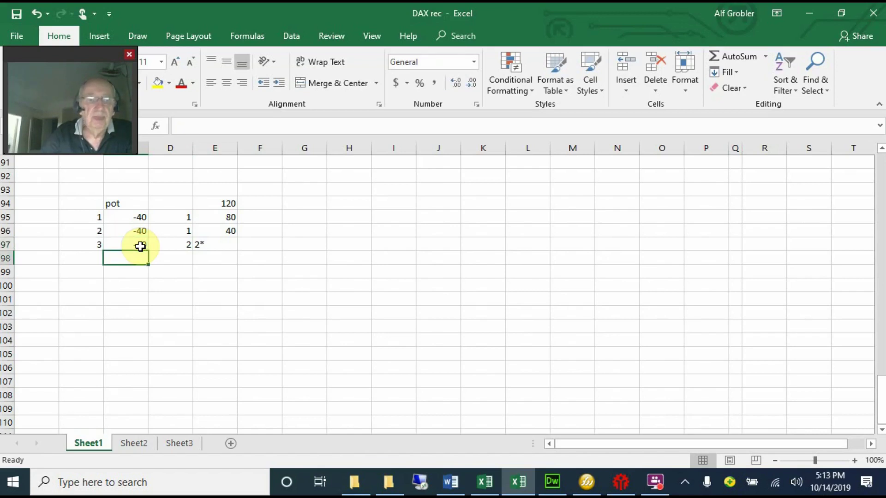
- Replace the text in E97 with the balance formula =(2*C97)+E96 for the doubled third trade
left_click(198, 245)
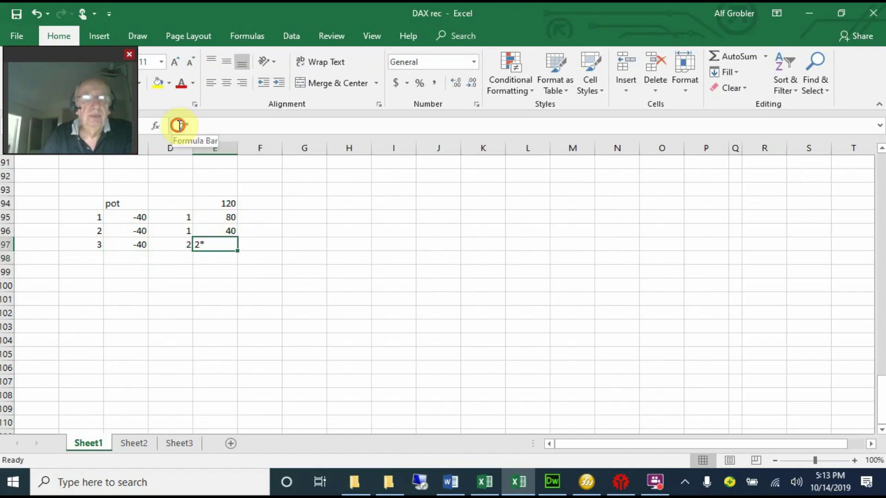
left_click_drag(178, 126, 205, 126)
type("=")
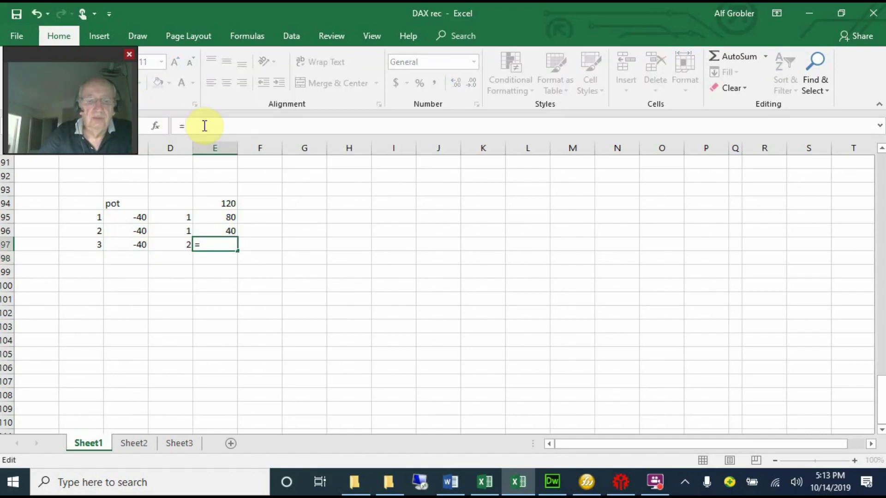
type("2")
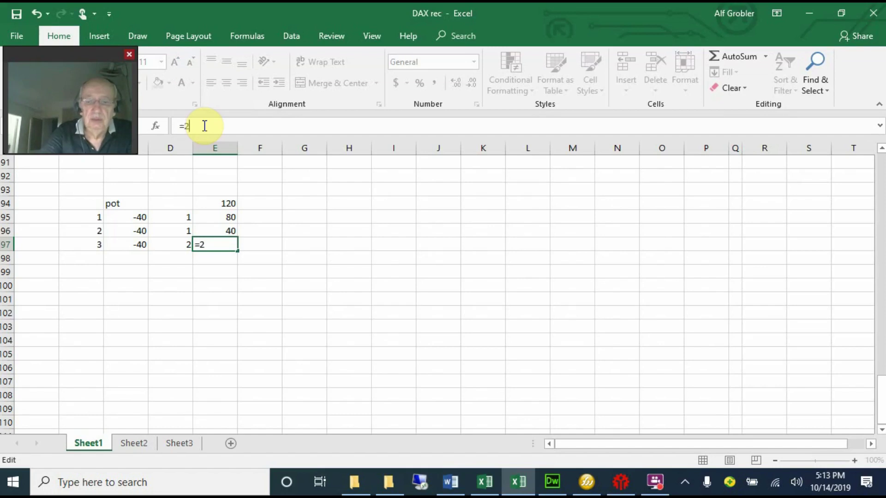
type("*")
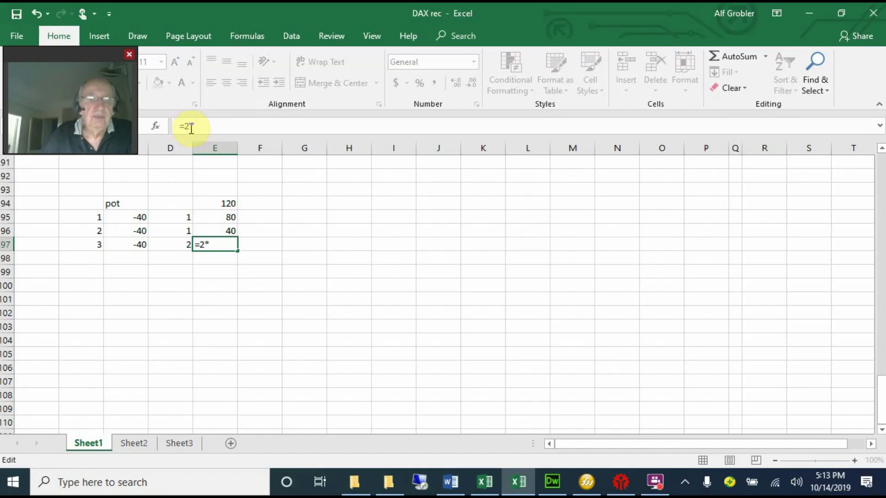
left_click(137, 245)
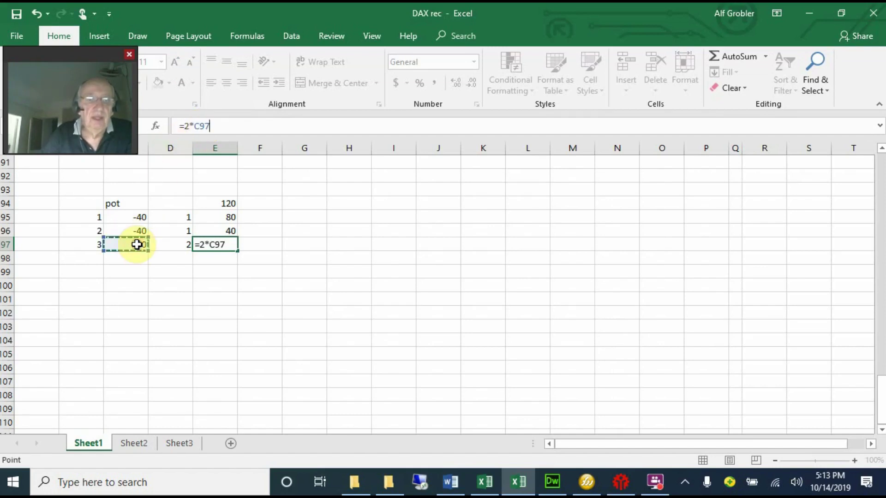
left_click(200, 245)
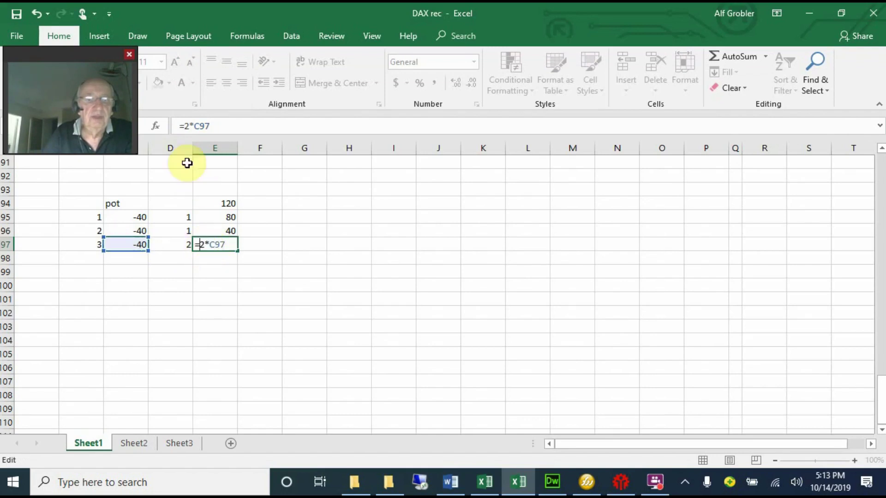
left_click(185, 126)
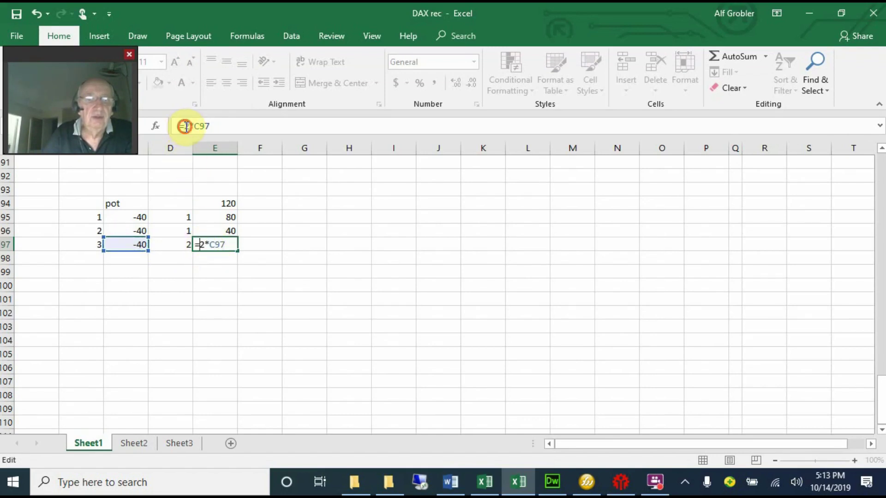
type("(")
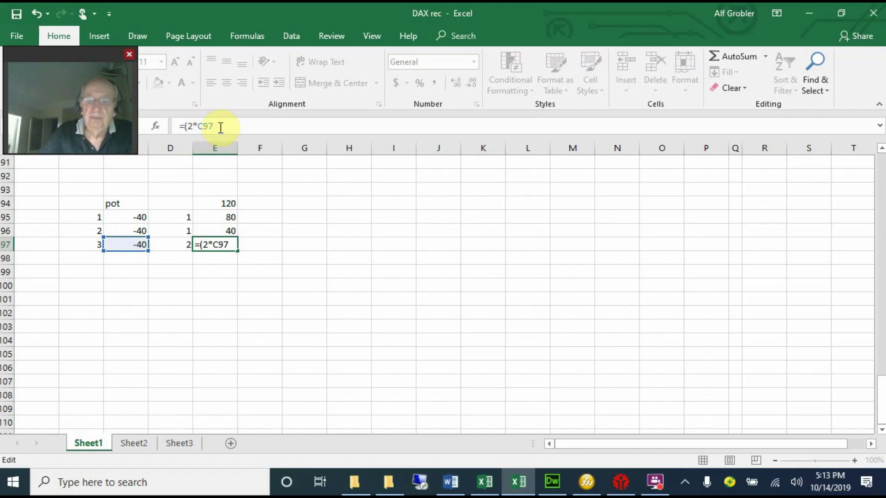
type(")+")
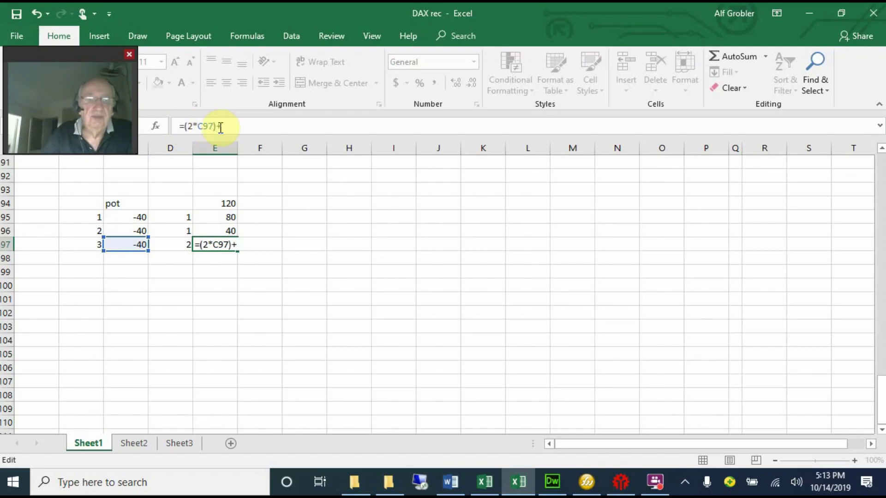
left_click(227, 231)
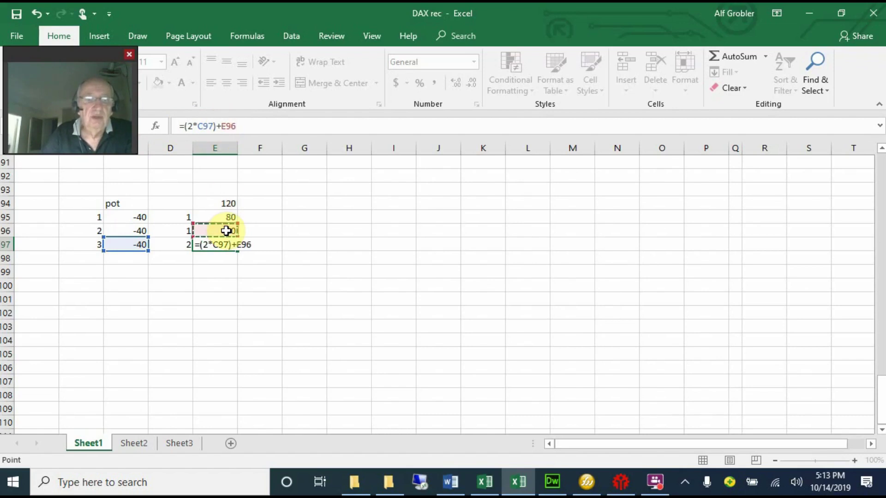
key("Return")
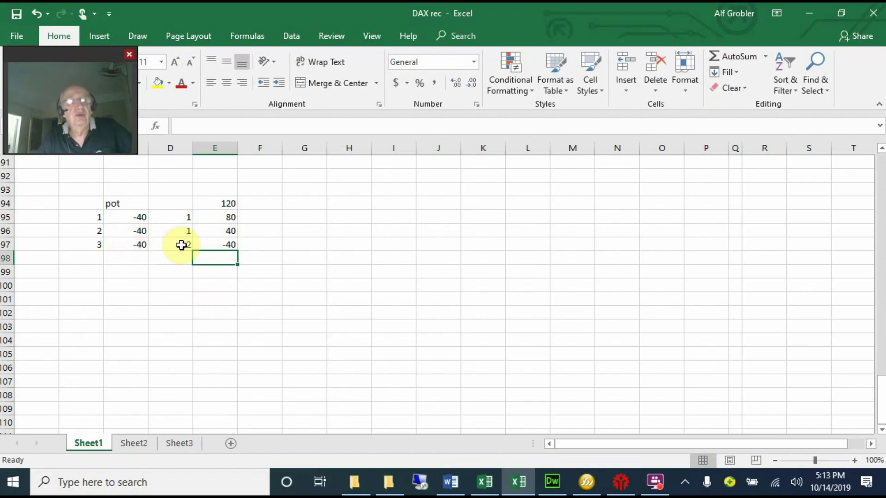
- Record trade 4 in row 98 with a result of 120 and a multiplier of 2
left_click(96, 257)
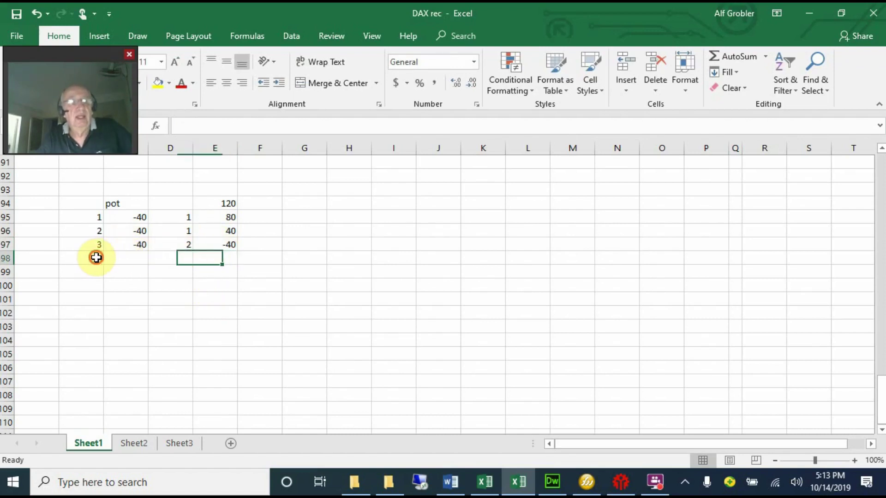
key("Right")
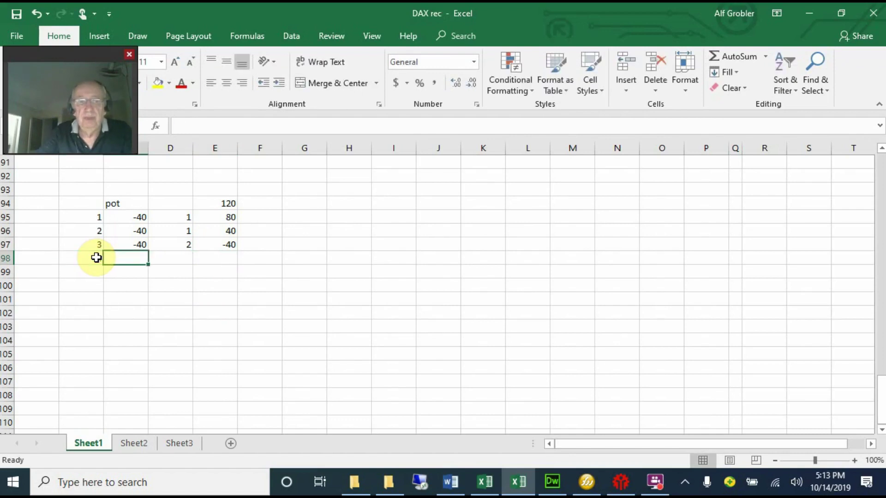
type("120")
key("Tab")
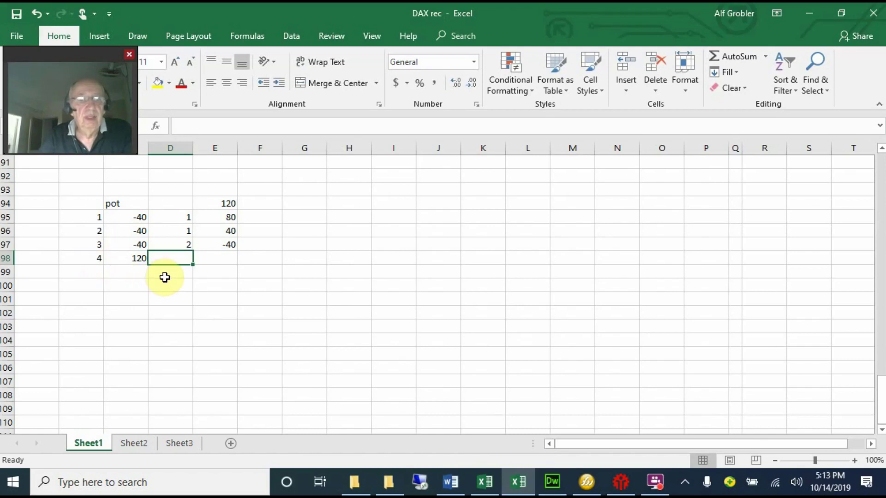
type("2")
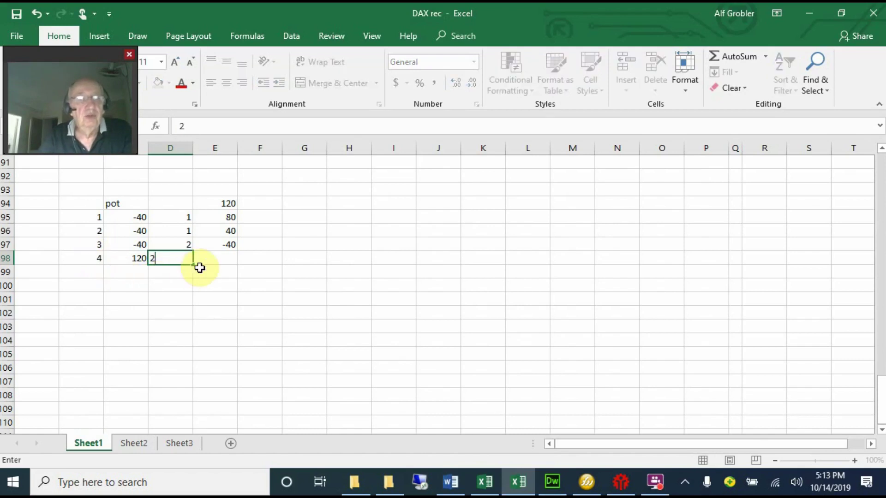
key("Tab")
- Copy the balance formula from E97 into E98 for the fourth trade
left_click(222, 246)
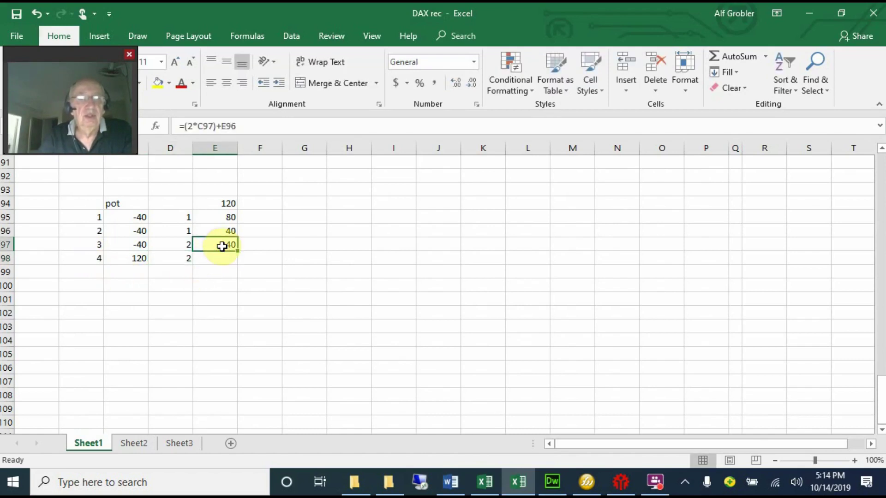
right_click(222, 246)
left_click(250, 200)
left_click(220, 259)
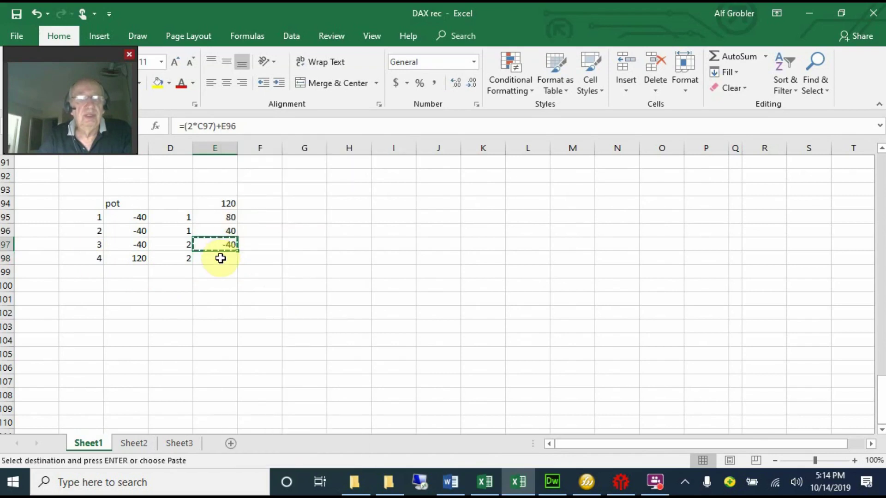
key("ctrl+v")
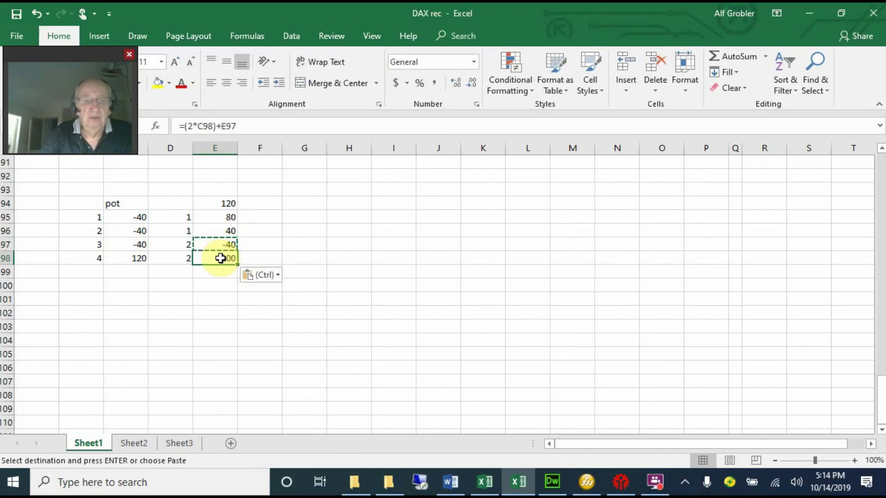
key("Escape")
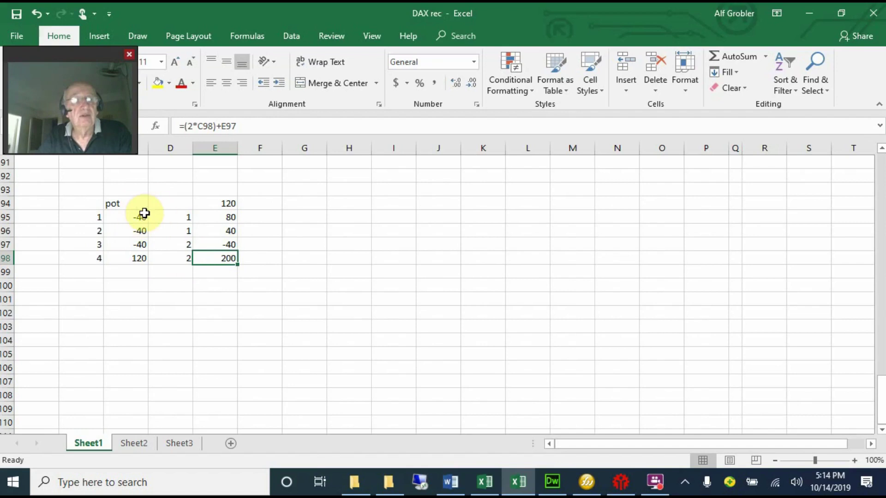
- Record trade 5 in row 99 with a result of -40 and a multiplier of 1
left_click(108, 271)
left_click(98, 272)
type("5")
key("Tab")
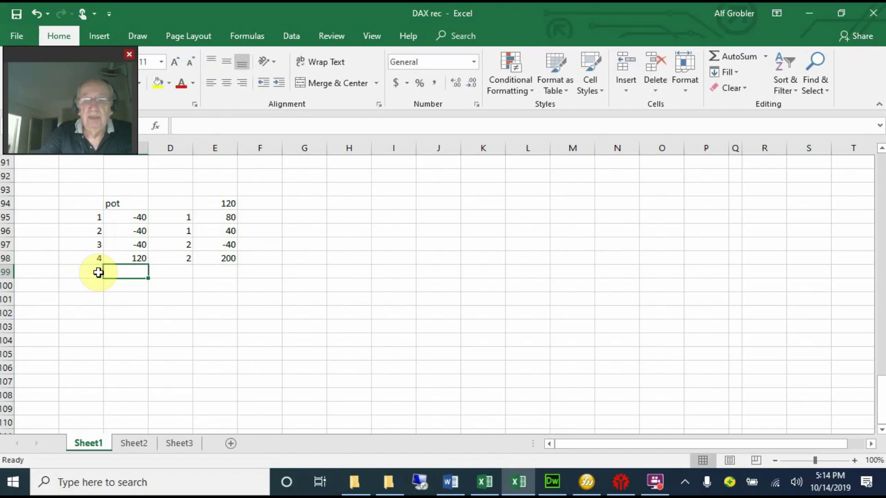
type("-40")
key("Tab")
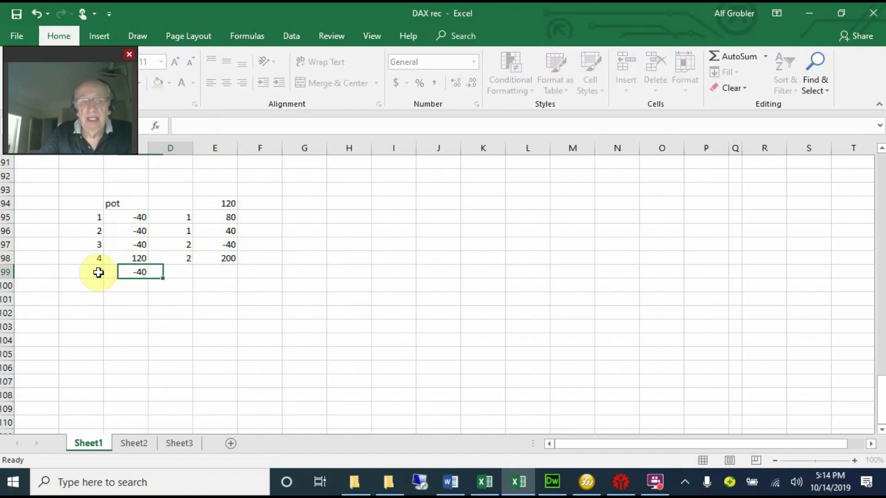
type("1")
key("Tab")
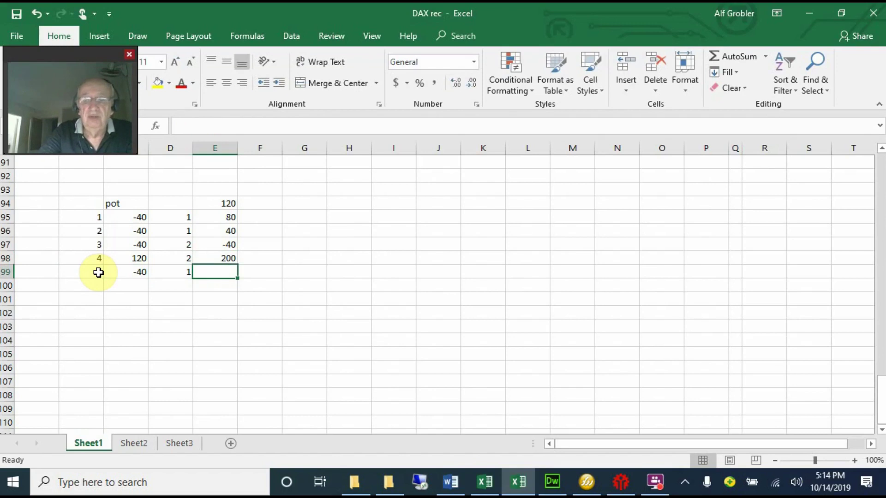
- Calculate the fifth trade's balance in E99 with the formula =E98+C99
type("=")
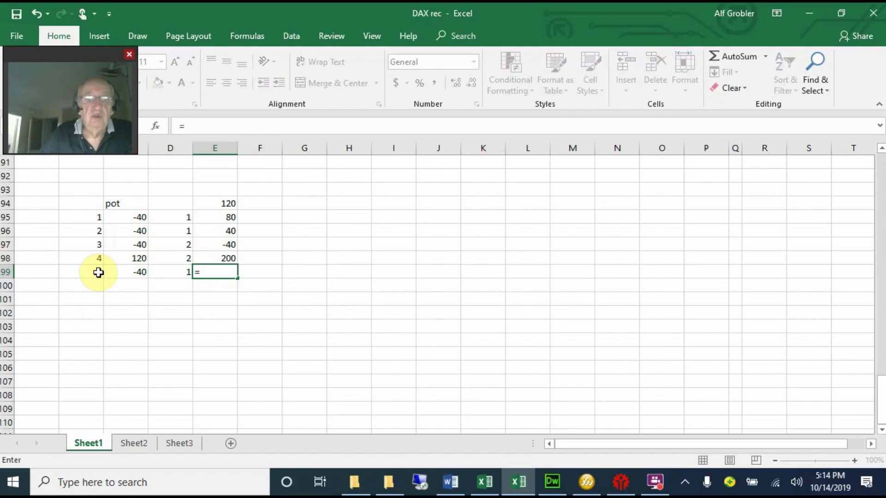
left_click(223, 257)
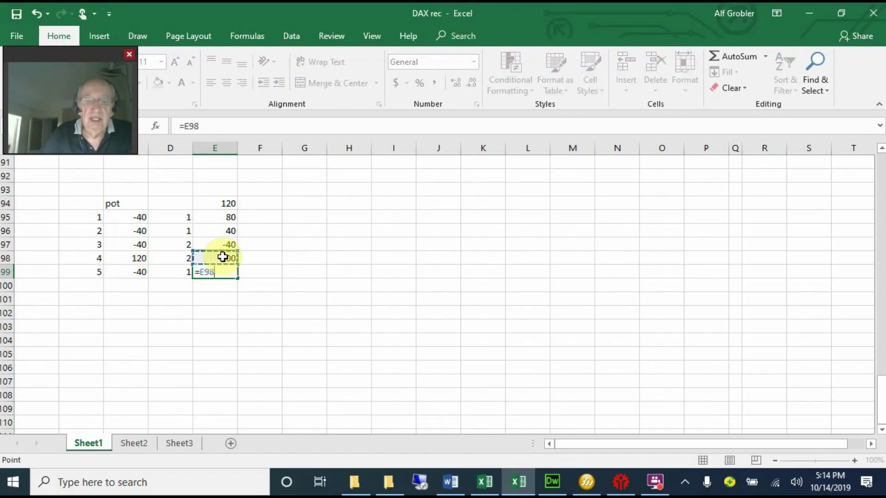
type("+")
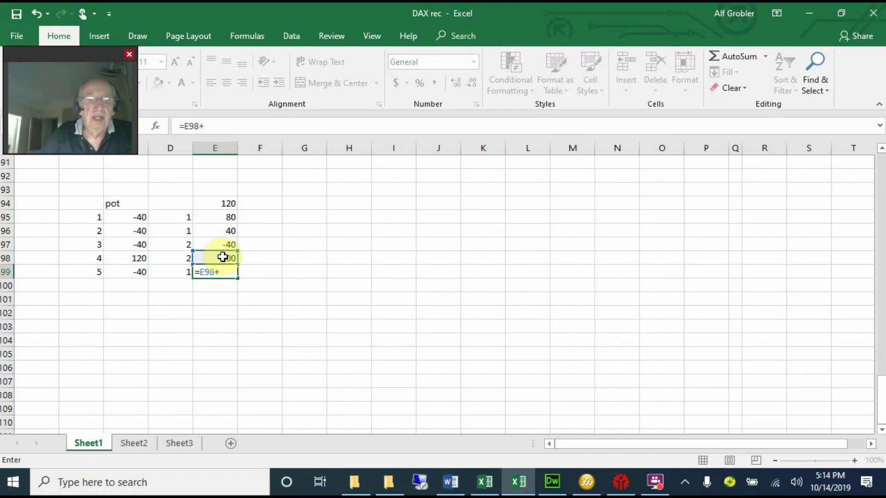
left_click(141, 273)
key("Return")
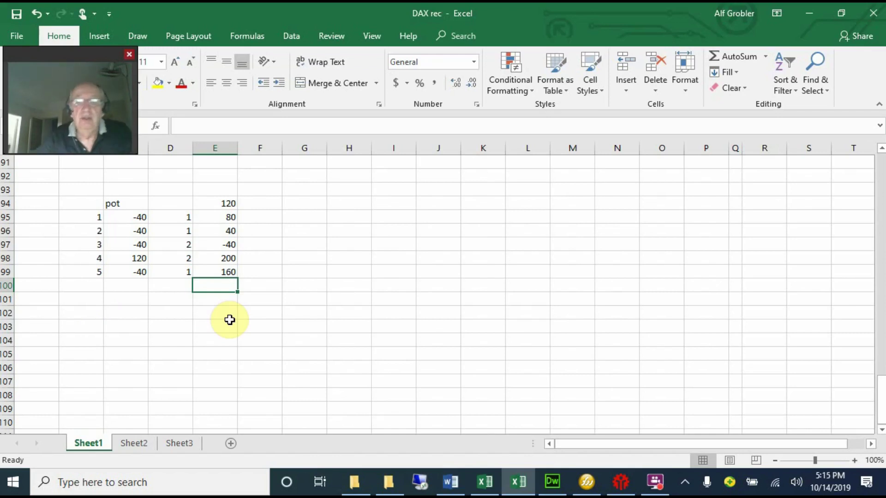
- Examine the lots, losses, profits and margins in the two Conservative FTSE Recovery tables in rows 57 to 75
mouse_move(523, 484)
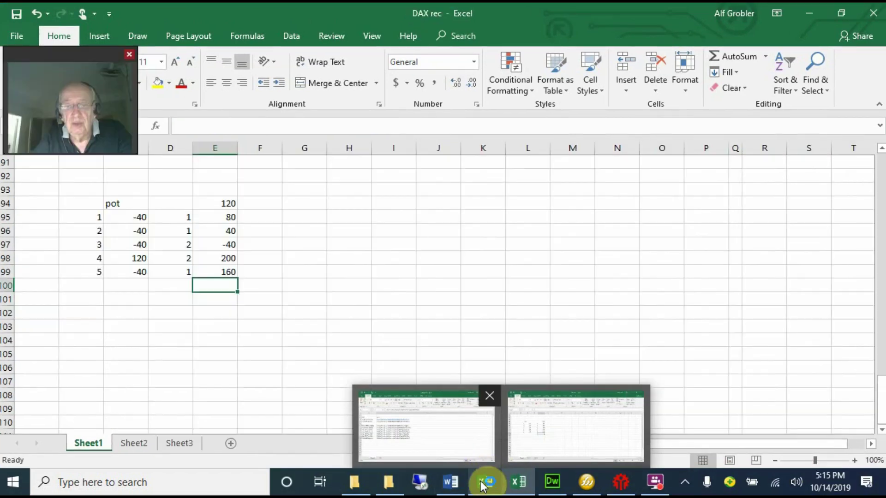
left_click(485, 483)
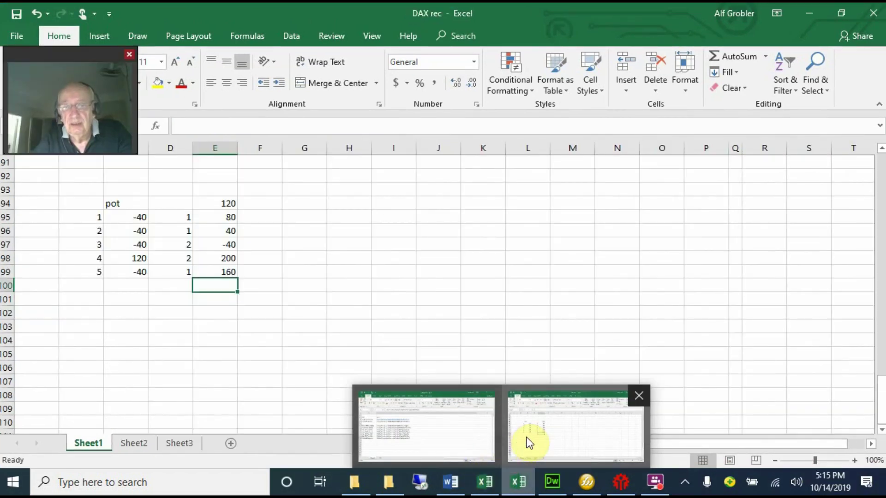
scroll(428, 312, "up", 5)
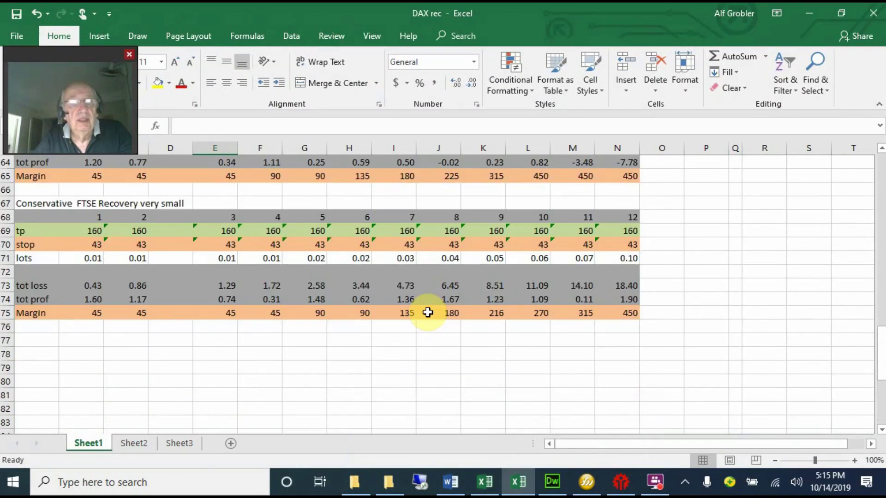
scroll(427, 313, "up", 3)
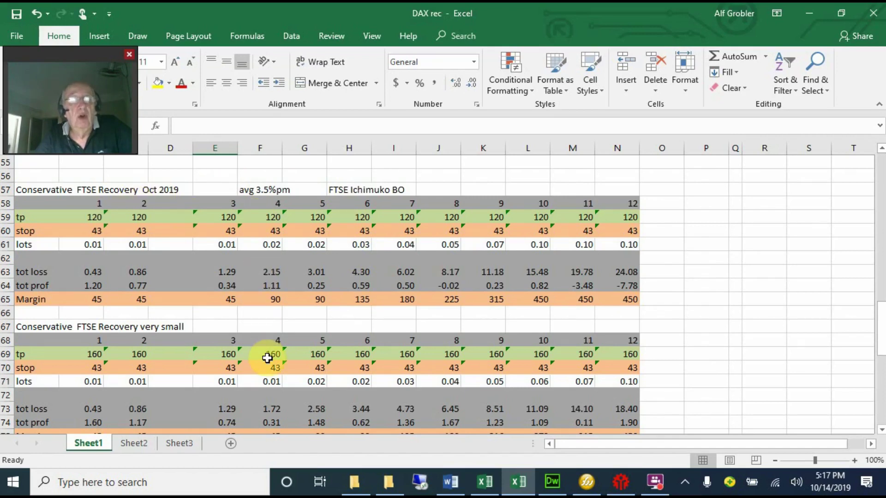
scroll(268, 358, "down", 2)
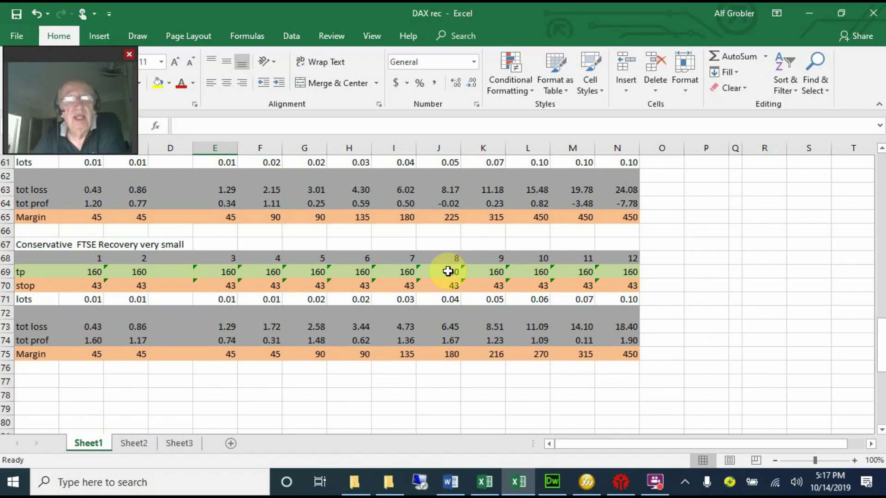
scroll(448, 271, "up", 1)
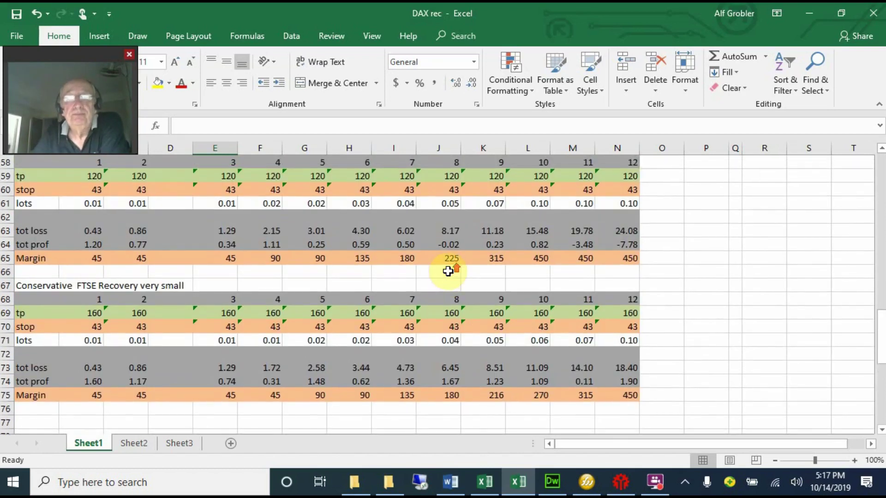